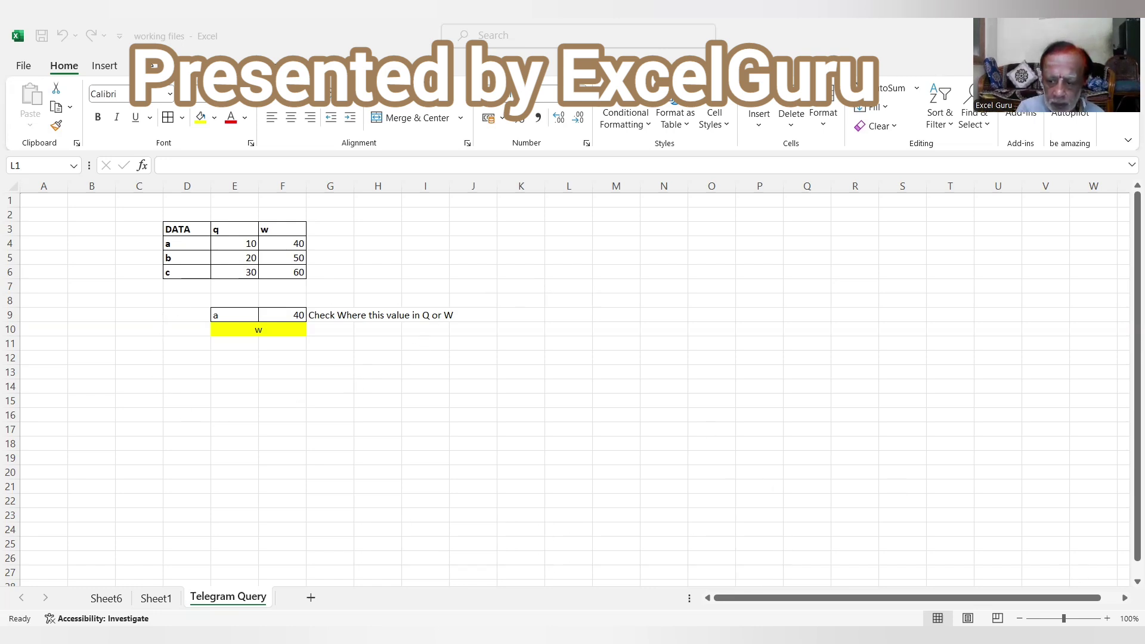
scroll(776, 358, "up", 5, "ctrl")
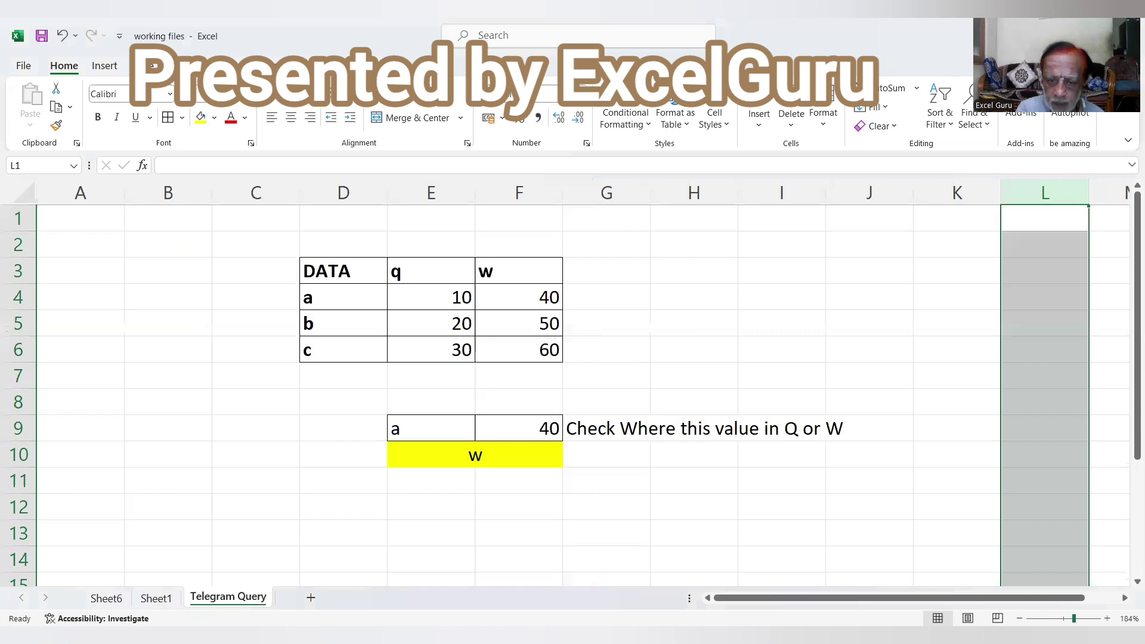
left_click(776, 358)
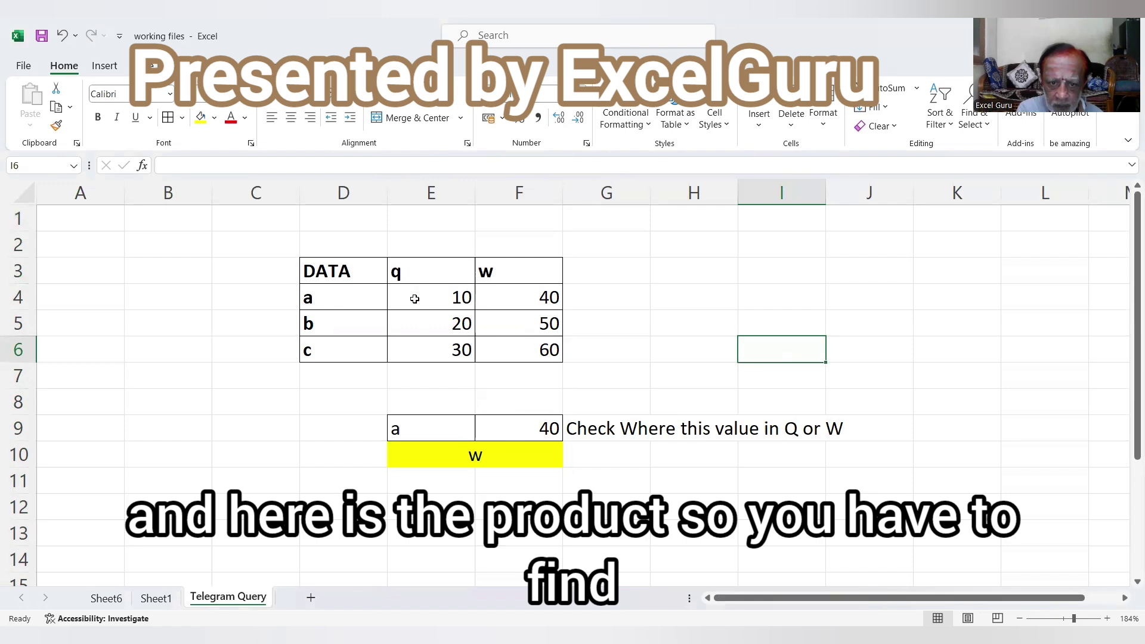
left_click(530, 433)
left_click(436, 428)
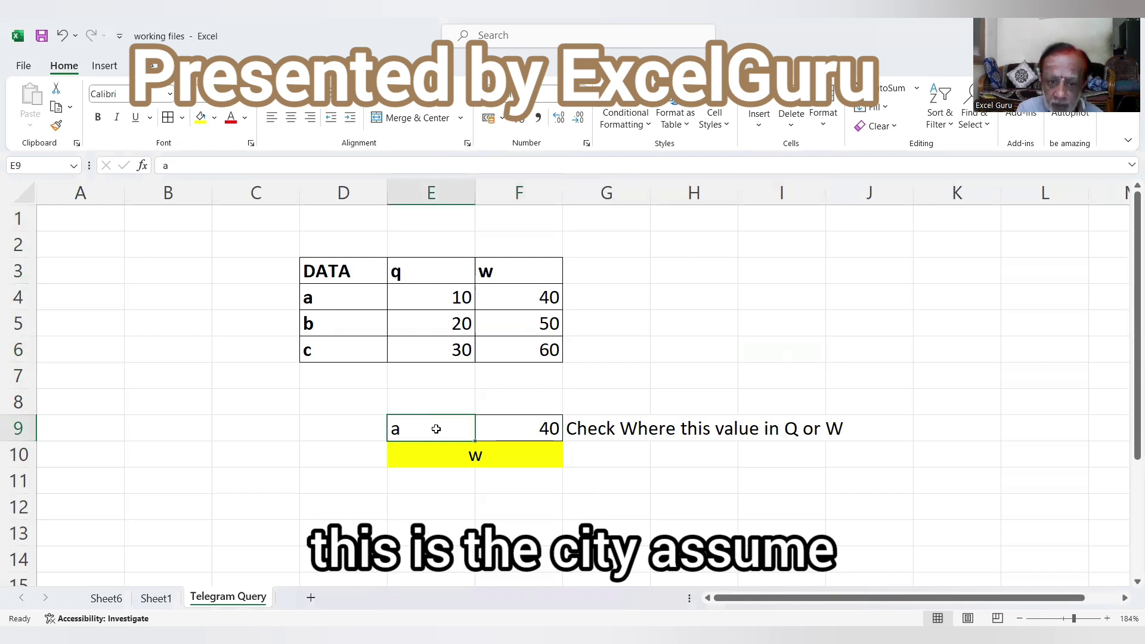
left_click(539, 437)
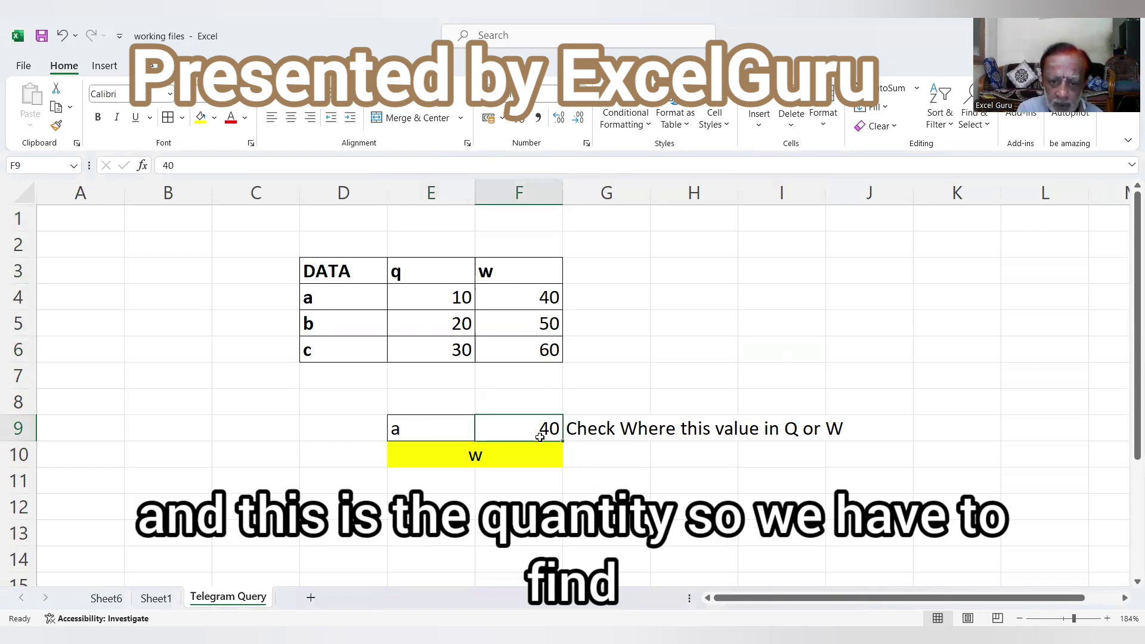
left_click(456, 432)
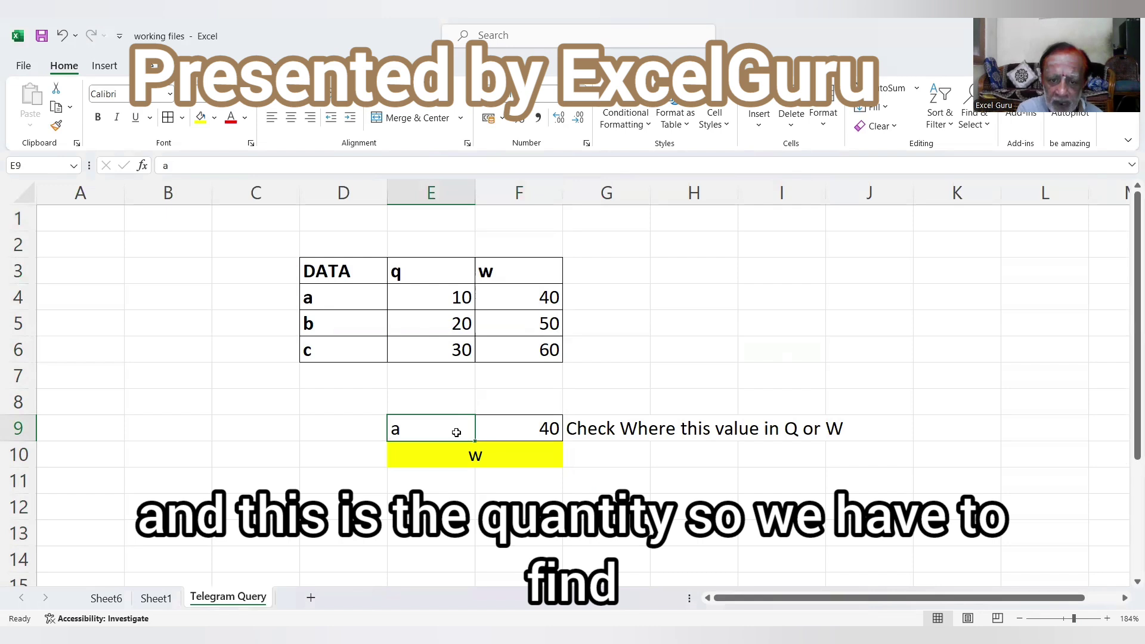
Step: Test the existing lookup formula by entering 20 as the value to find in cell F9
left_click(517, 428)
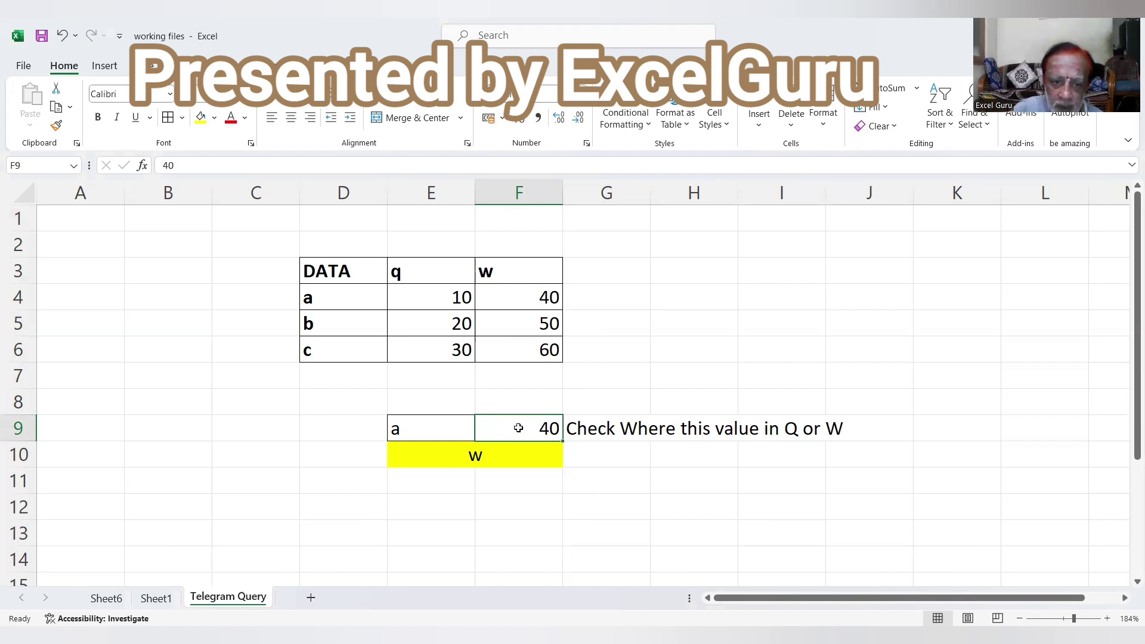
type("20")
key("Return")
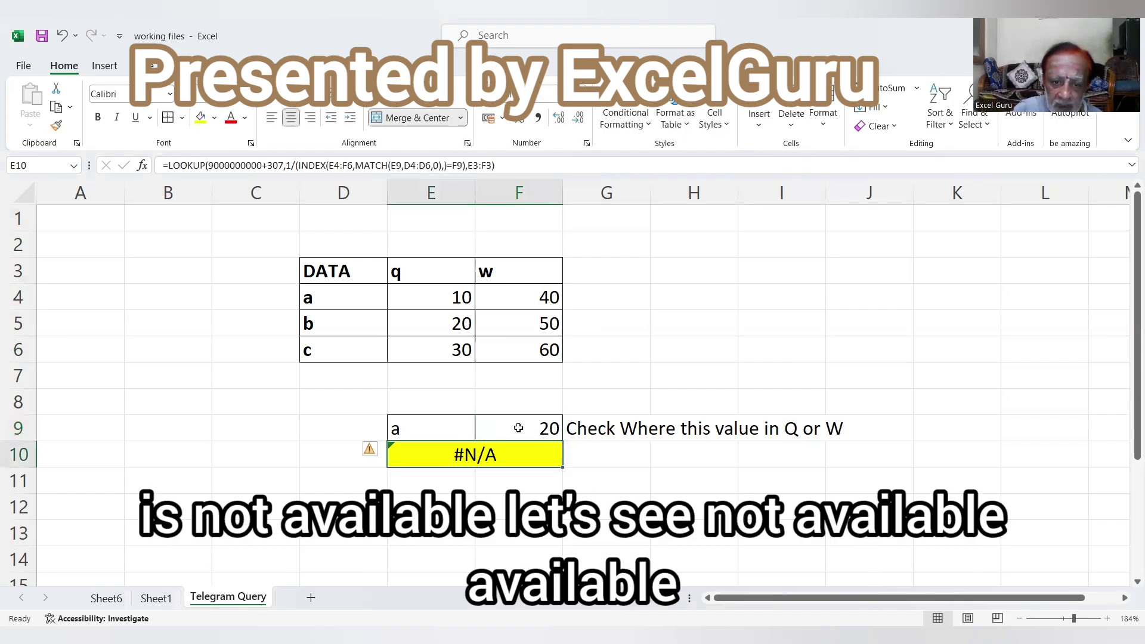
Step: Set the value to find in cell F9 to 10
left_click(518, 428)
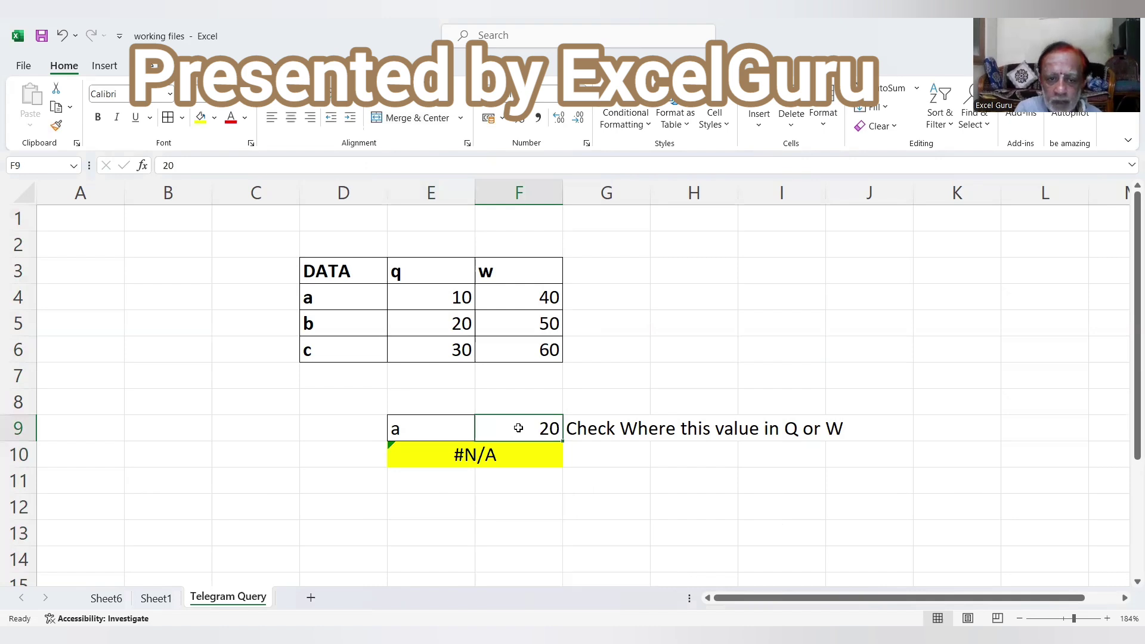
type("10")
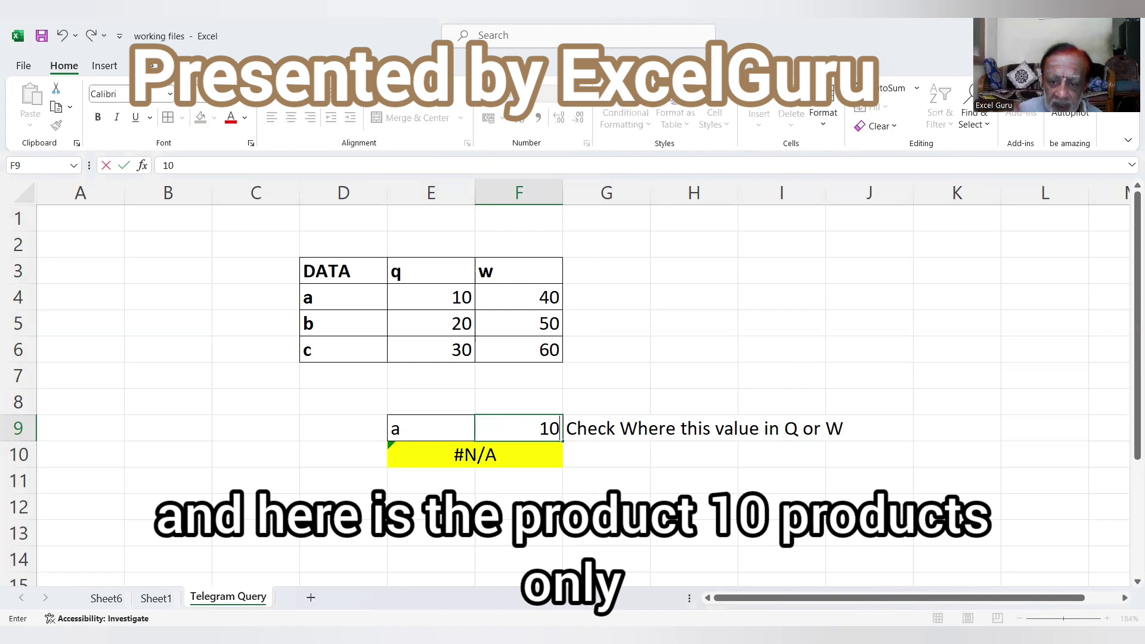
key("Return")
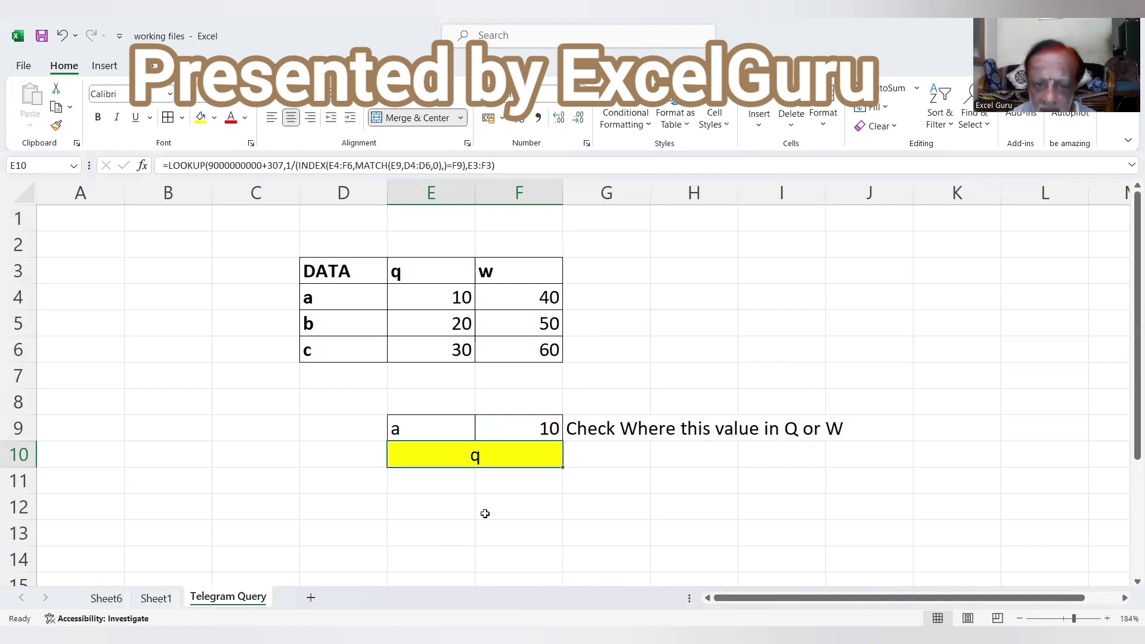
Step: Start an INDEX formula in cell E11 with the table values E4:F6 as its array
left_click(451, 484)
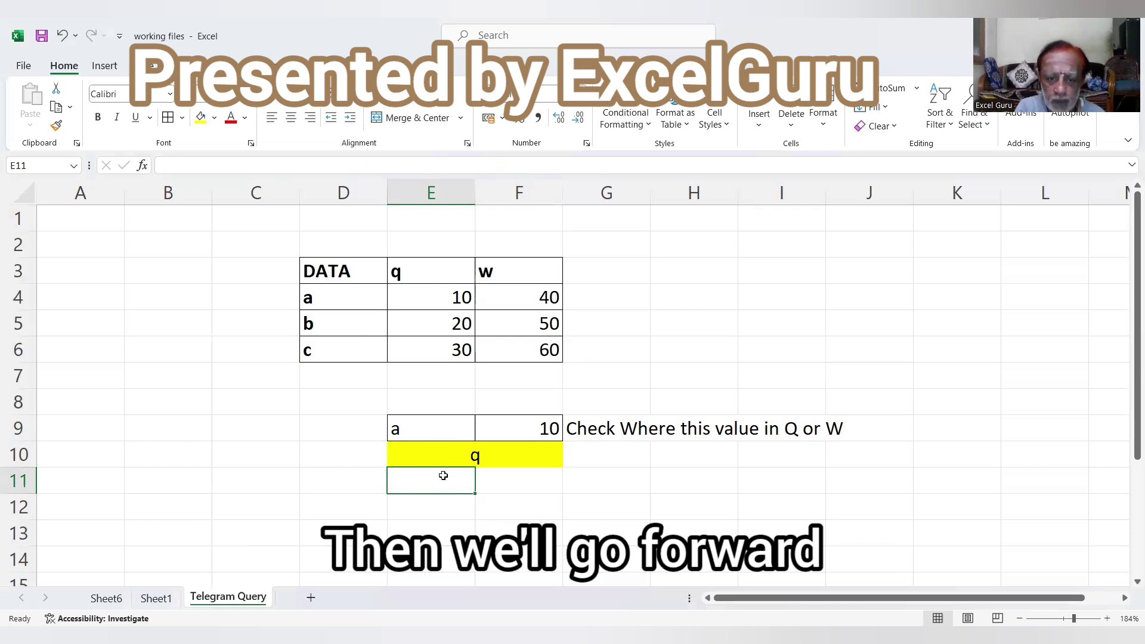
type("=")
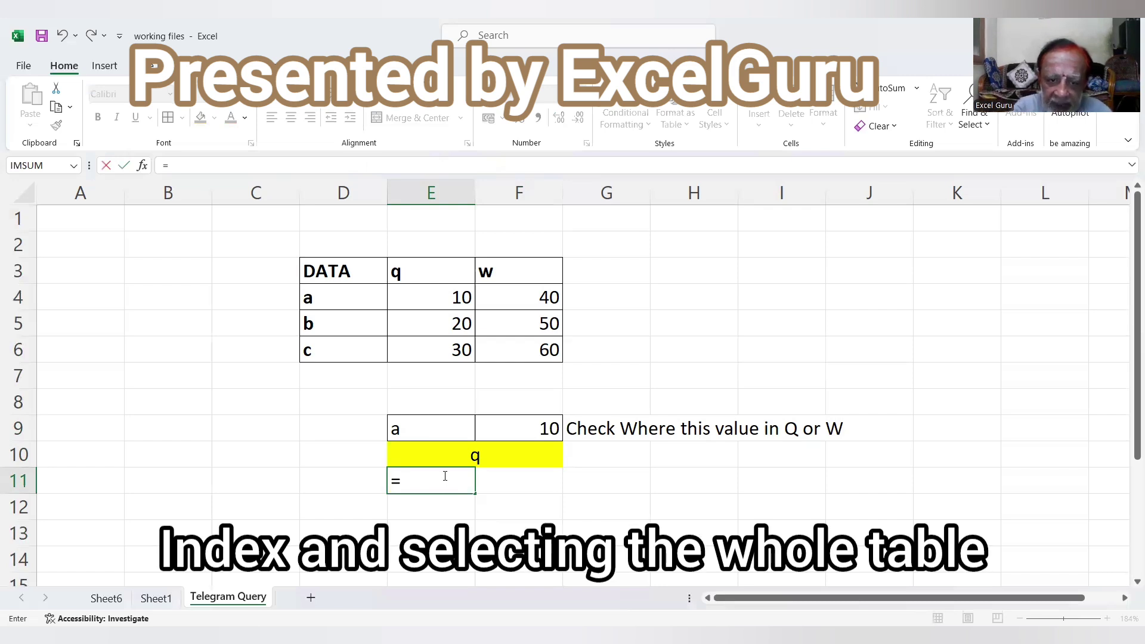
type("INDEX(")
left_click(430, 297)
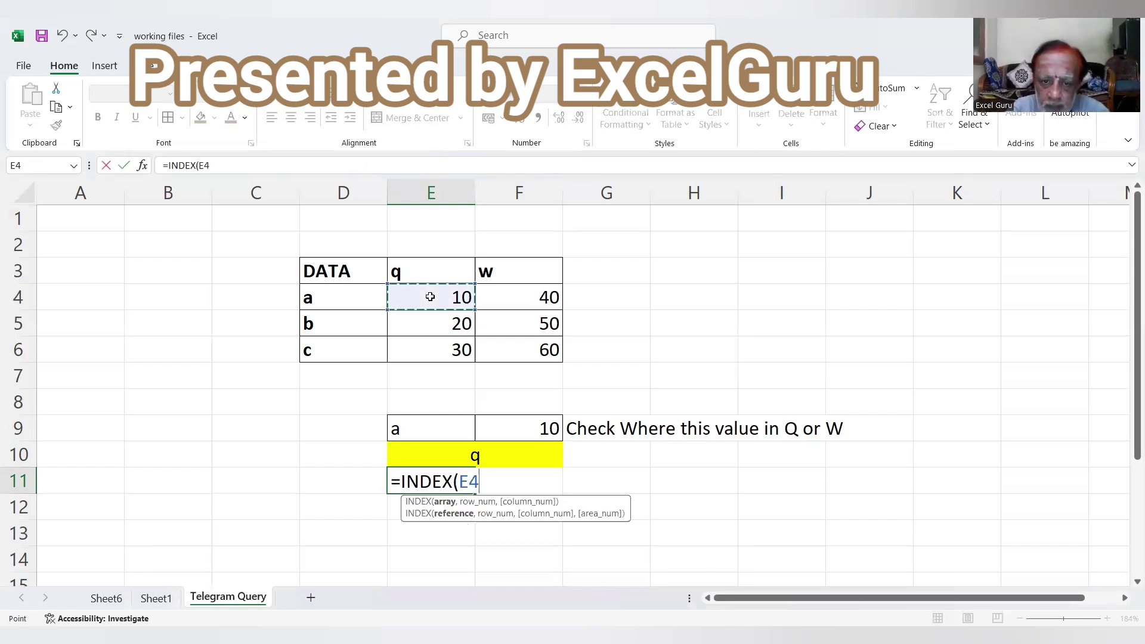
key("shift+Right")
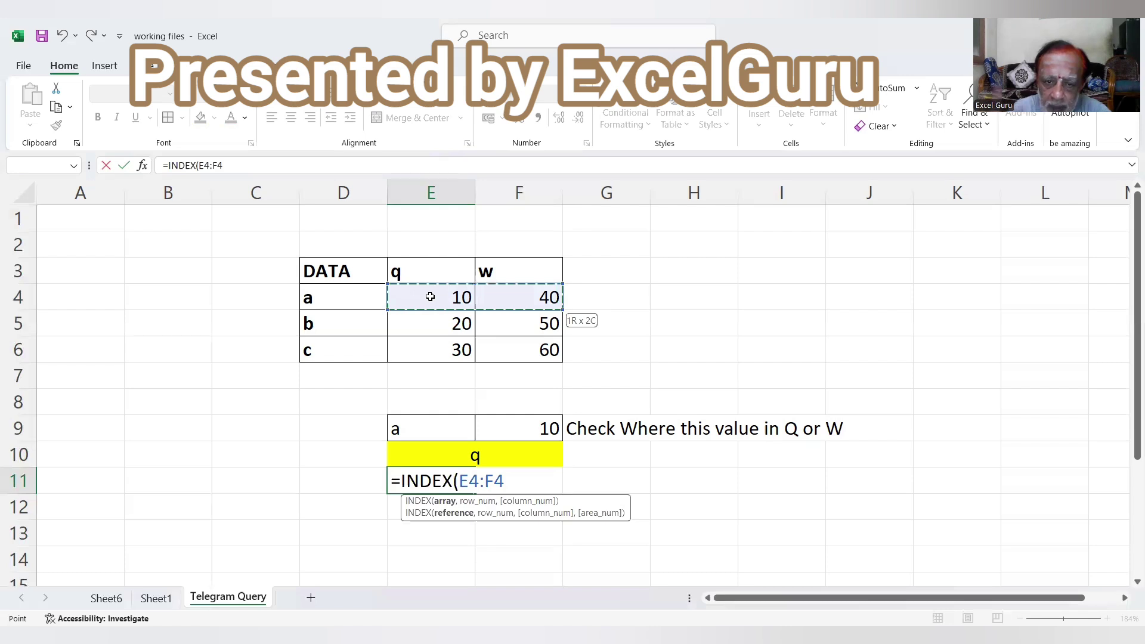
key("shift+Down")
key("shift+Down")
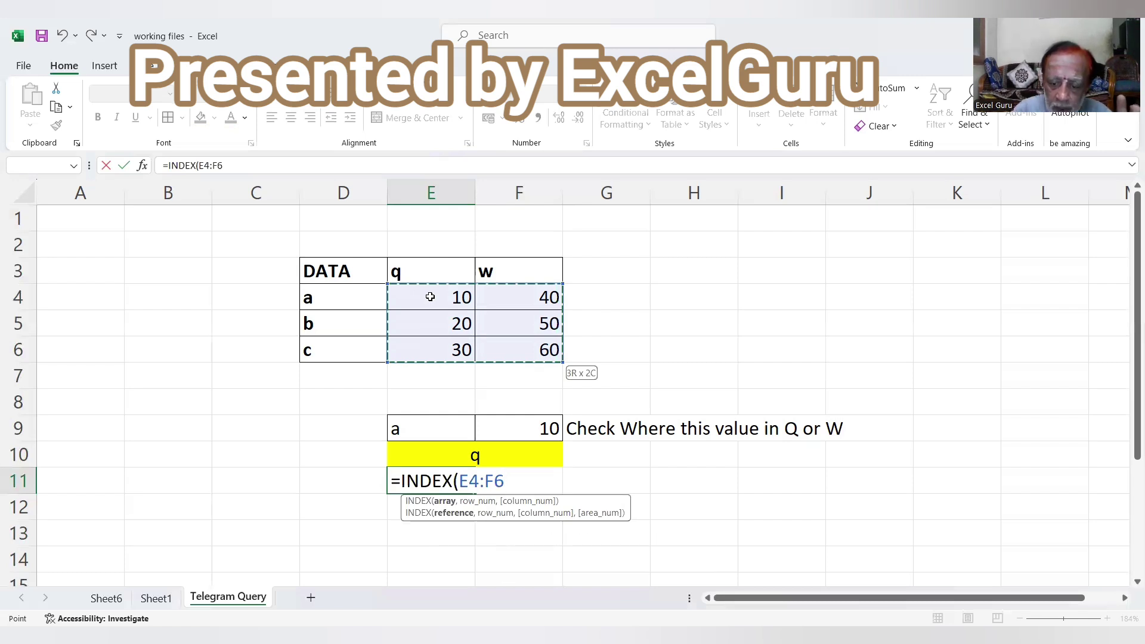
type(",")
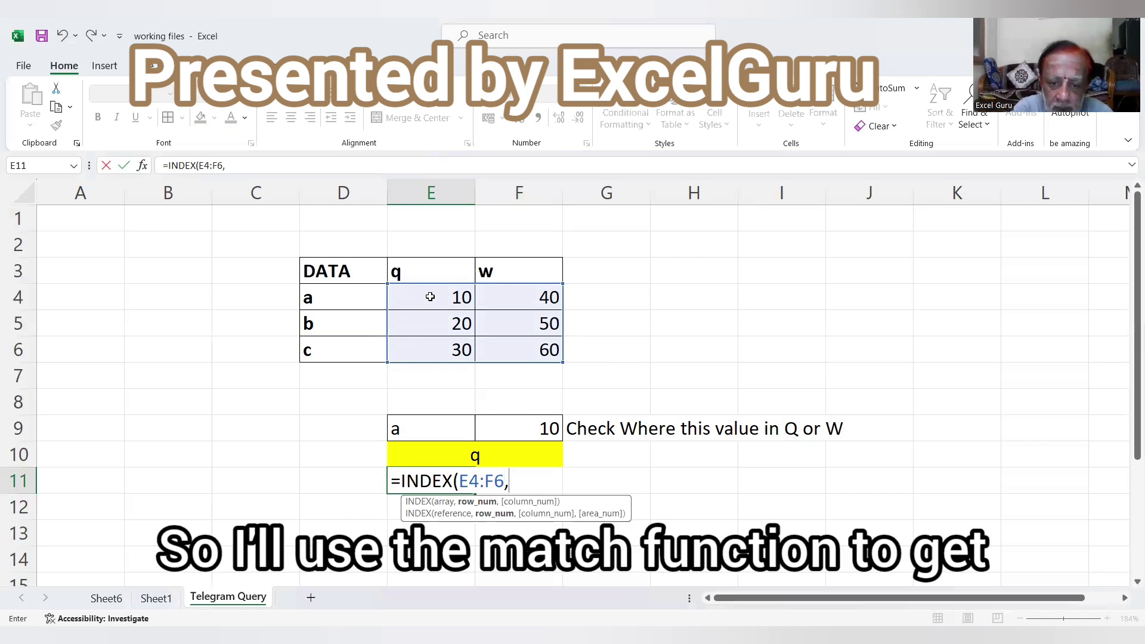
Step: Supply the INDEX row number with MATCH(E9,D4:D6,0), looking up E9 in the DATA labels with an exact match
type("MATCH(")
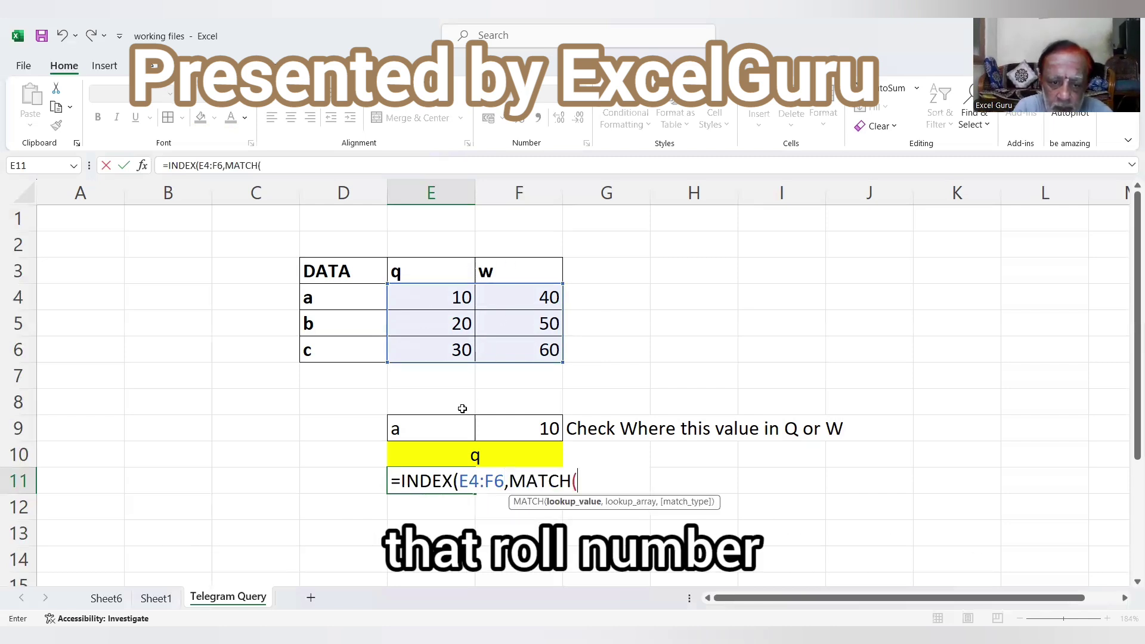
left_click(445, 428)
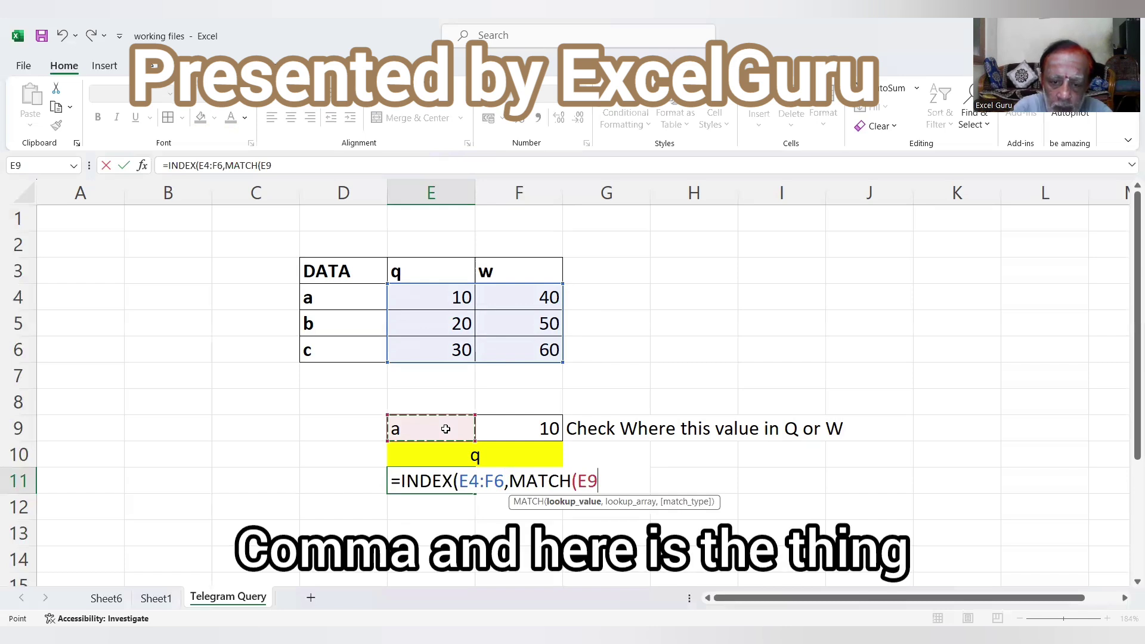
type(",")
left_click(351, 304)
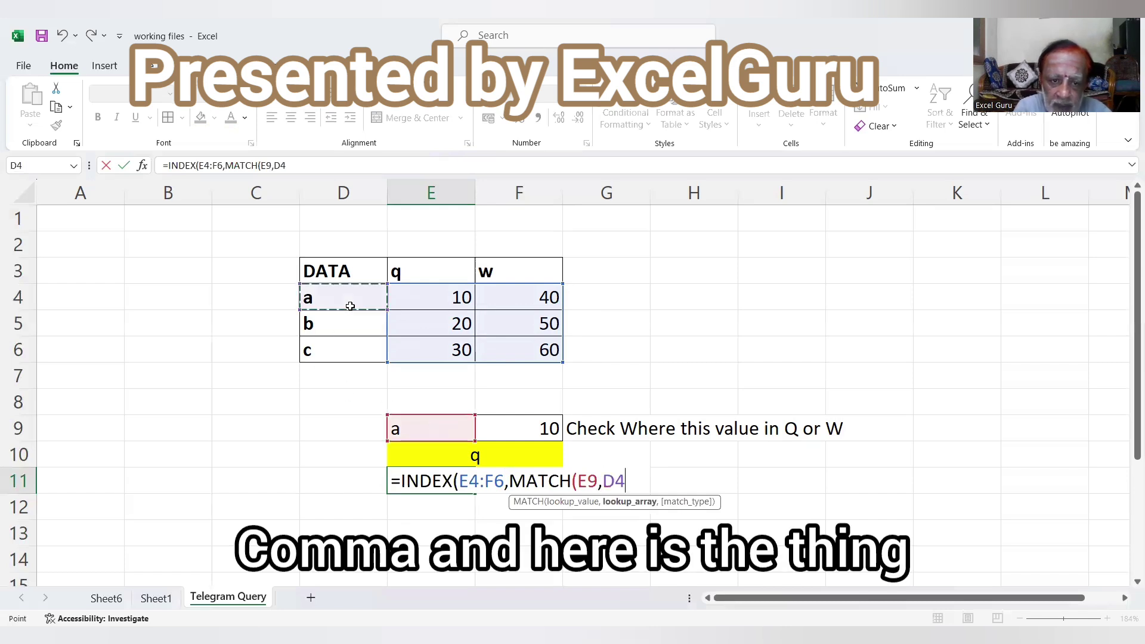
key("shift+Down")
key("shift+Down")
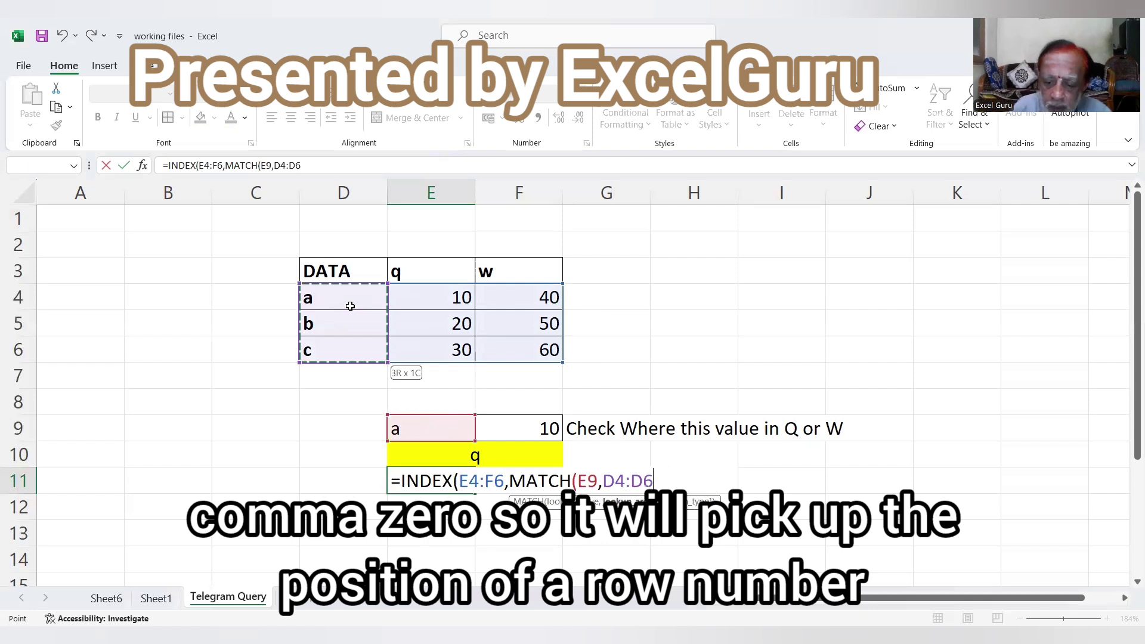
type(",0")
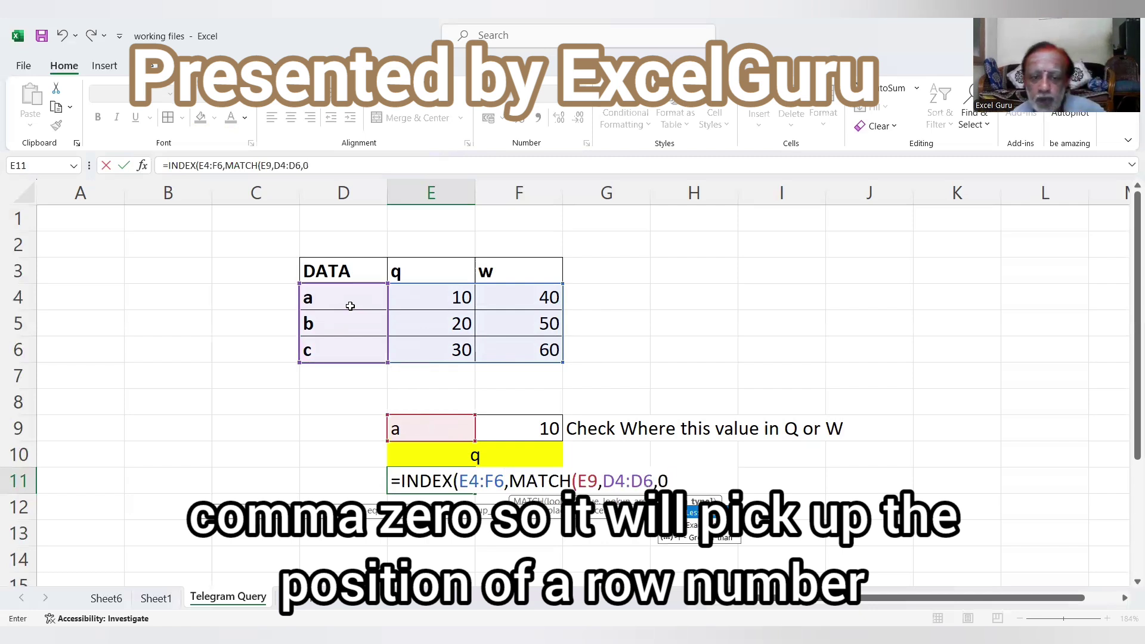
type(")")
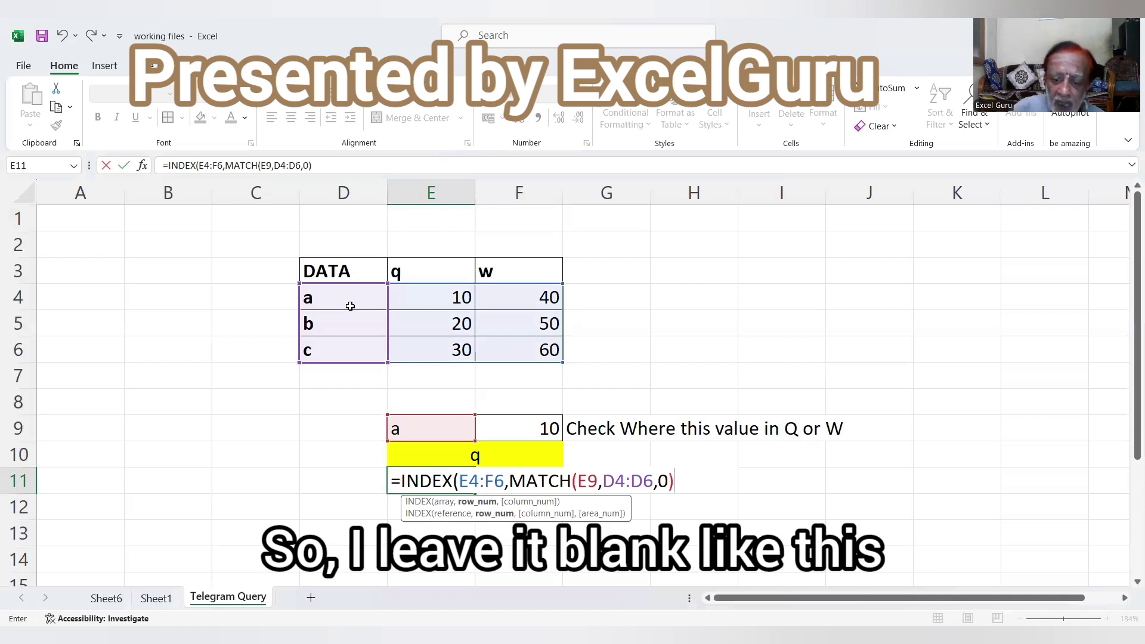
Step: Finish the INDEX formula with an empty column argument, preview its evaluated array, restore the formula and enter it in E11
type(",")
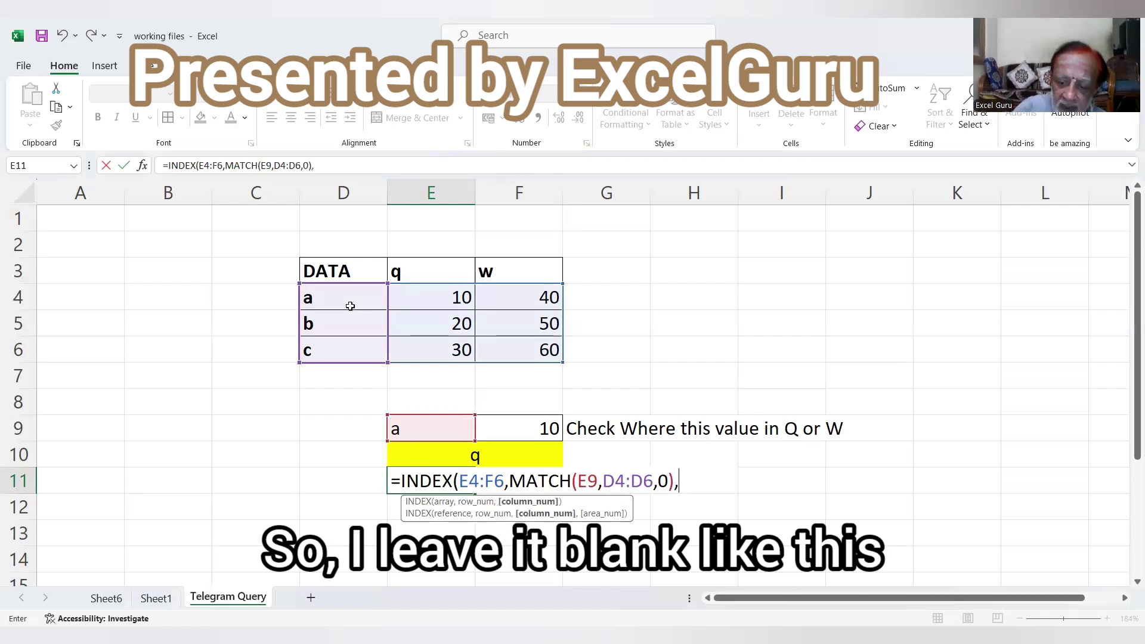
type(")")
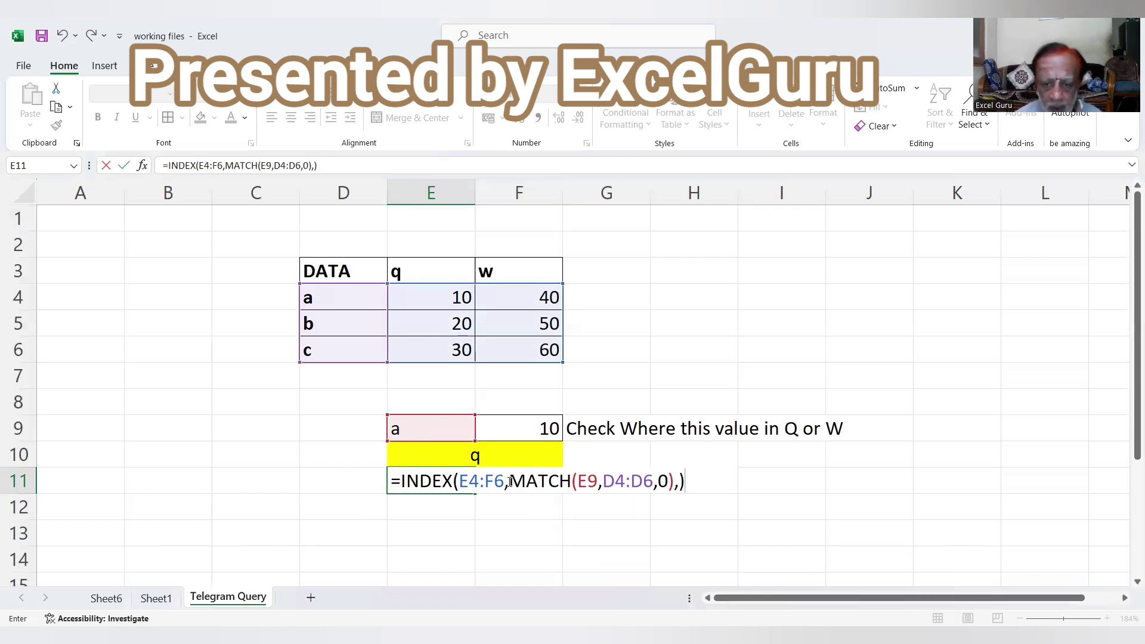
key("F9")
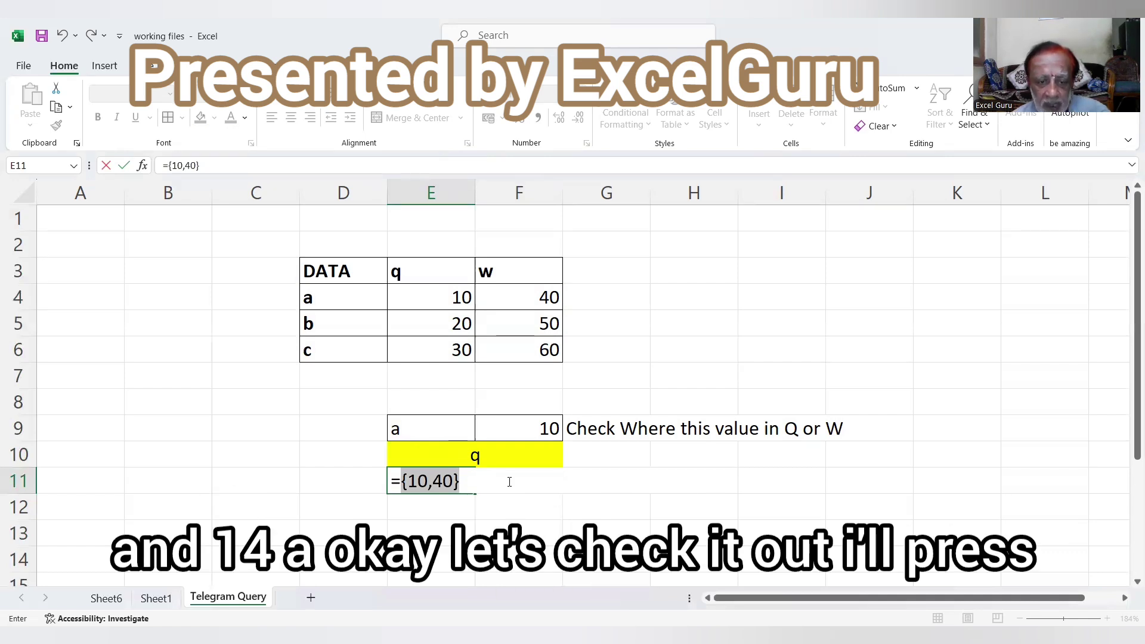
key("ctrl+z")
key("Return")
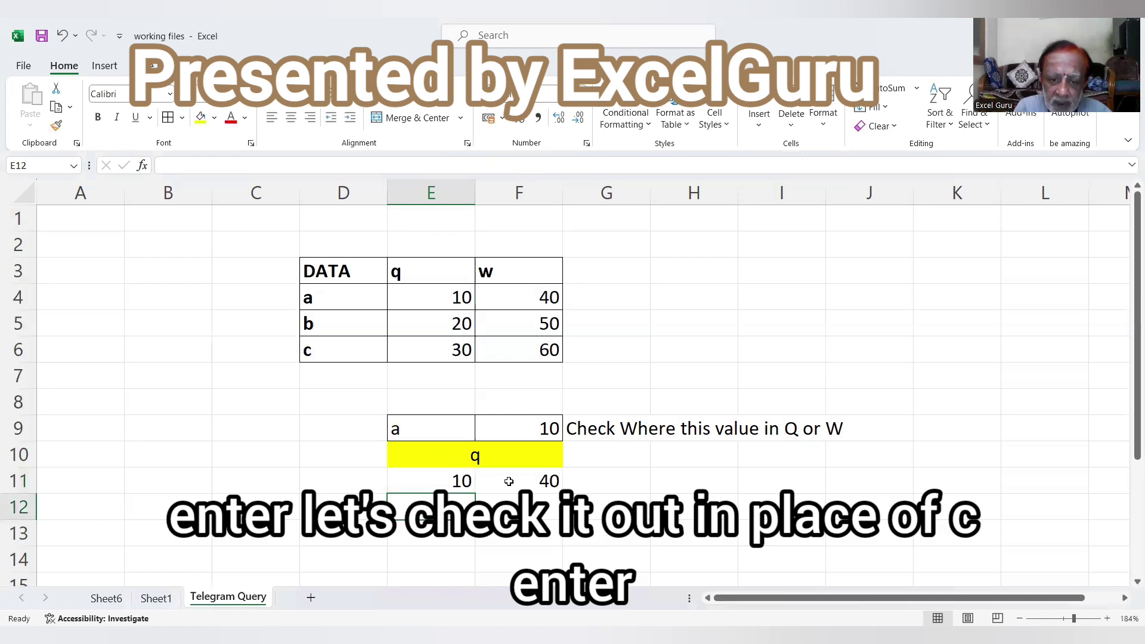
Step: Set the lookup label in cell E9 to c to test the formulas
left_click(443, 430)
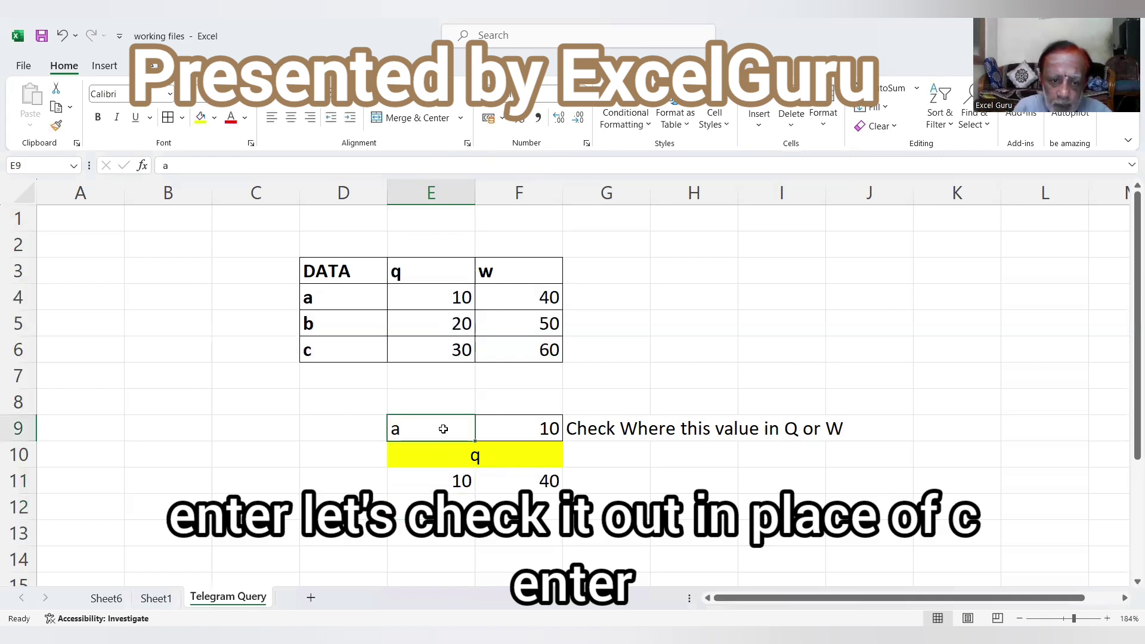
type("c")
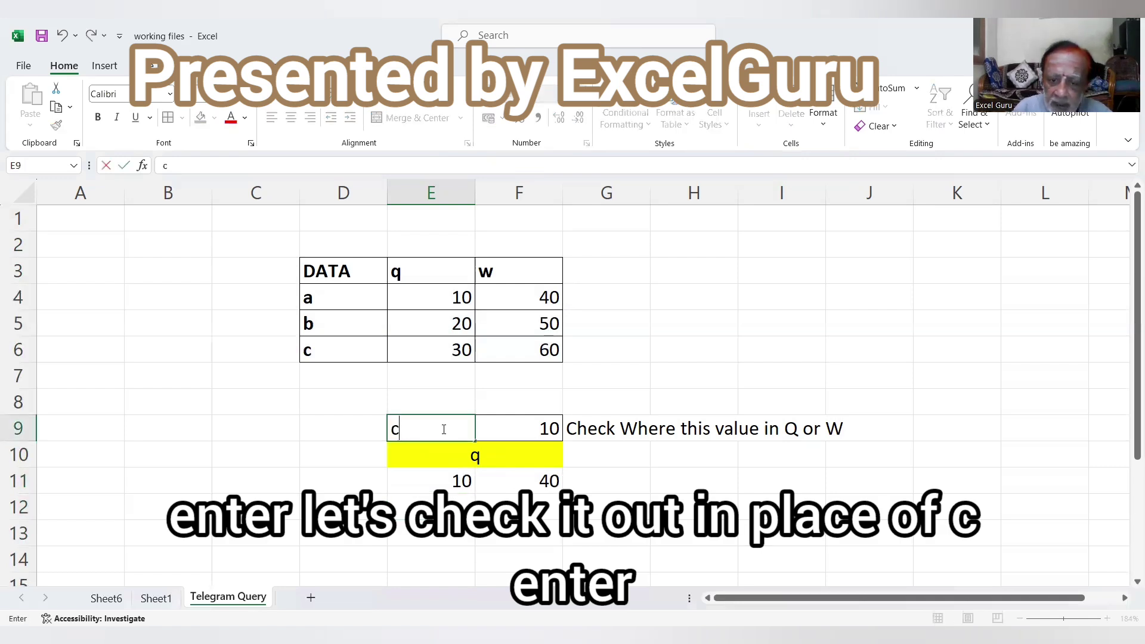
key("Return")
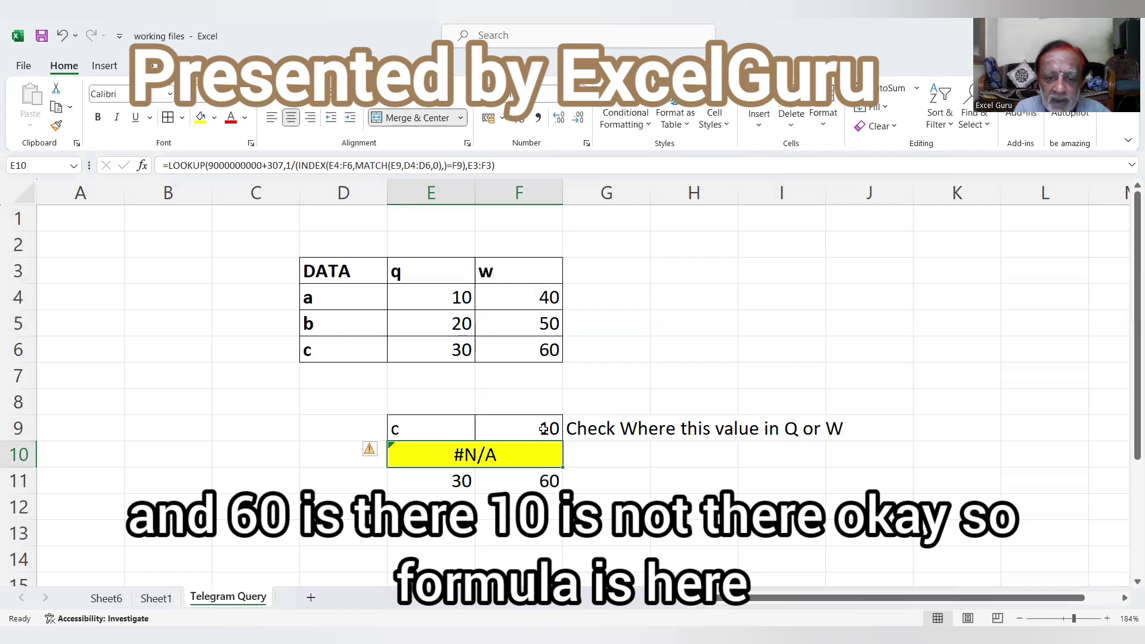
Step: Extend the INDEX formula in E11 with the comparison =F9 to test each returned value against cell F9
left_click(451, 481)
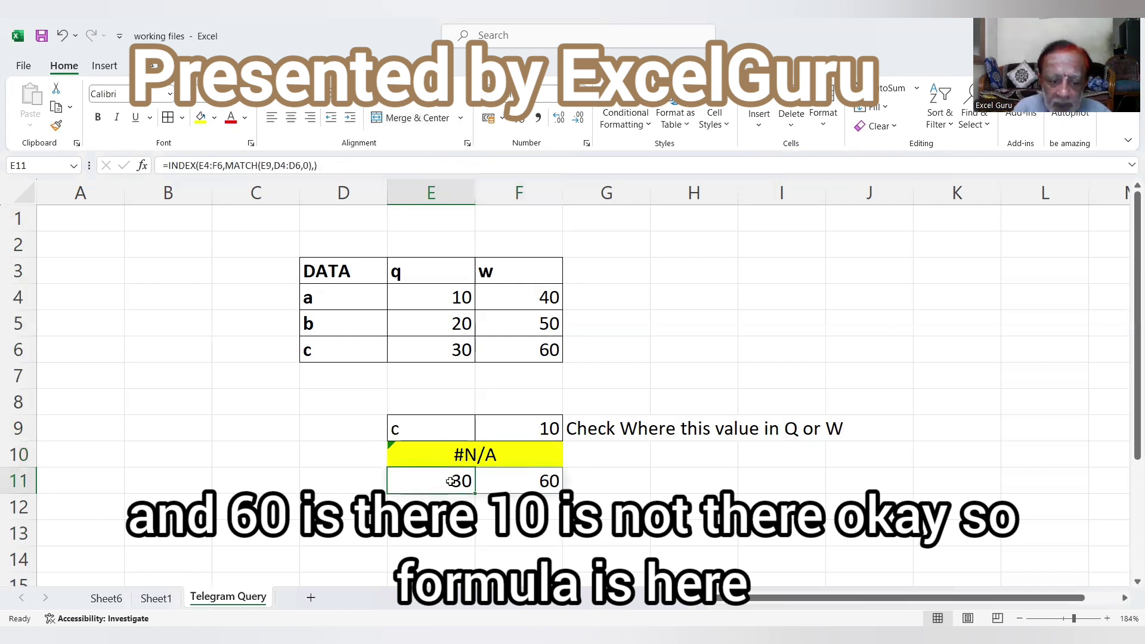
key("F2")
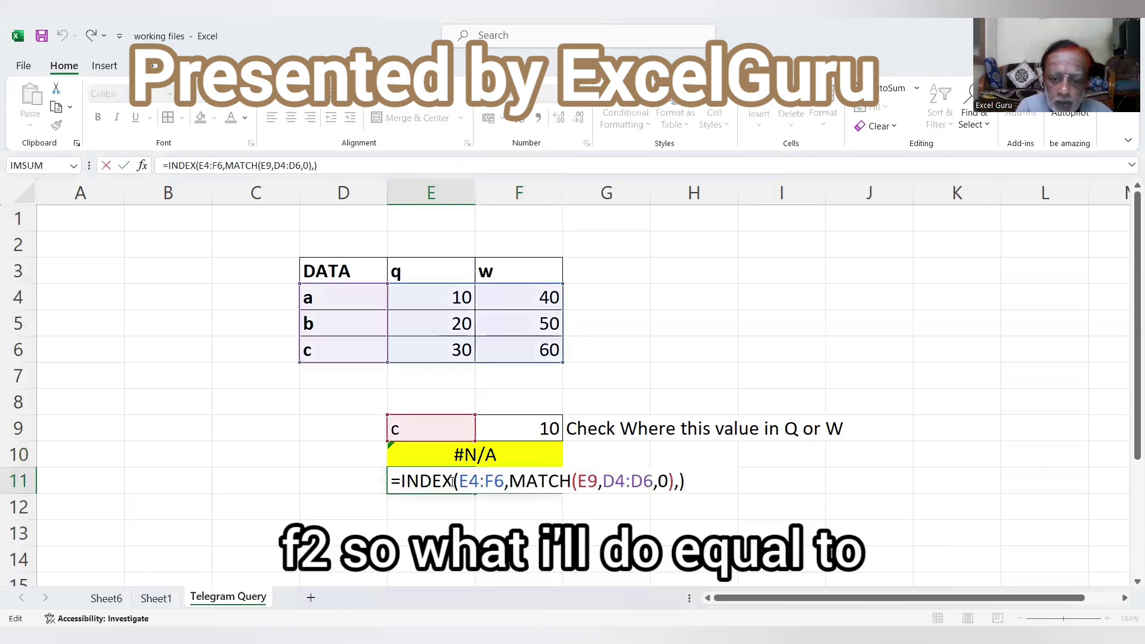
type("=")
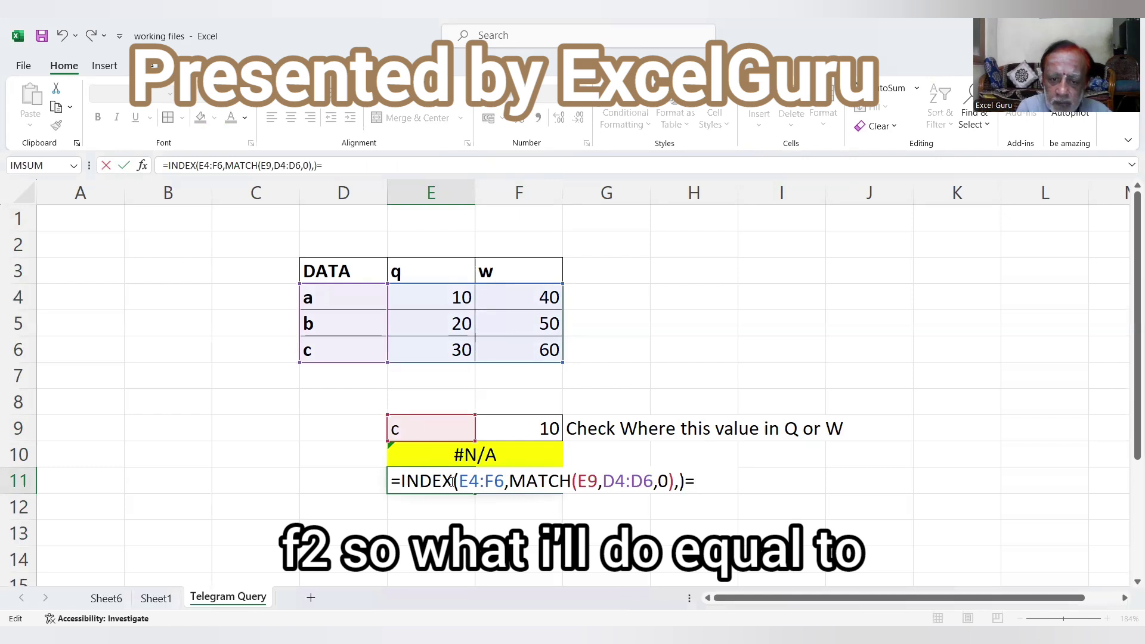
left_click(544, 429)
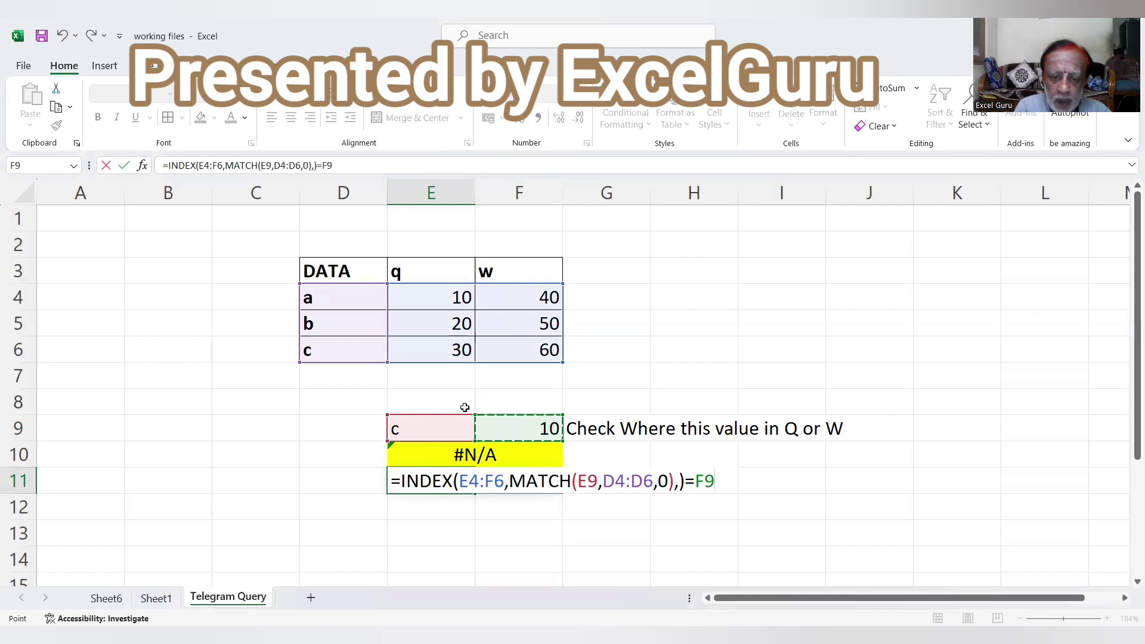
Step: Evaluate the whole comparison expression in place within the E11 formula to check its array result
left_click(397, 484)
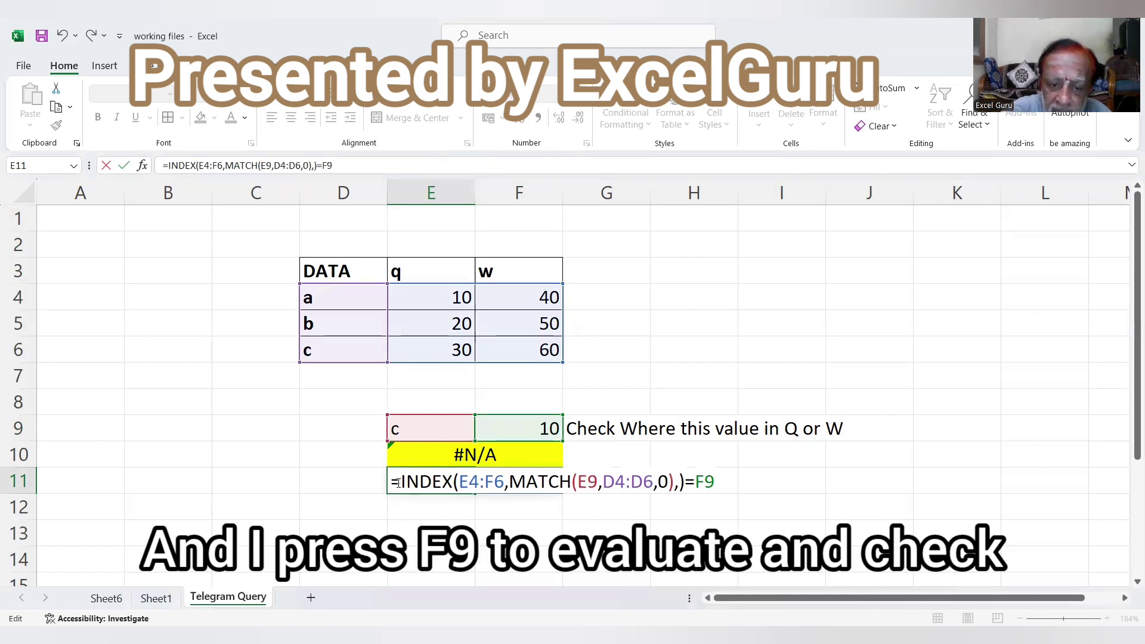
key("shift+End")
key("F9")
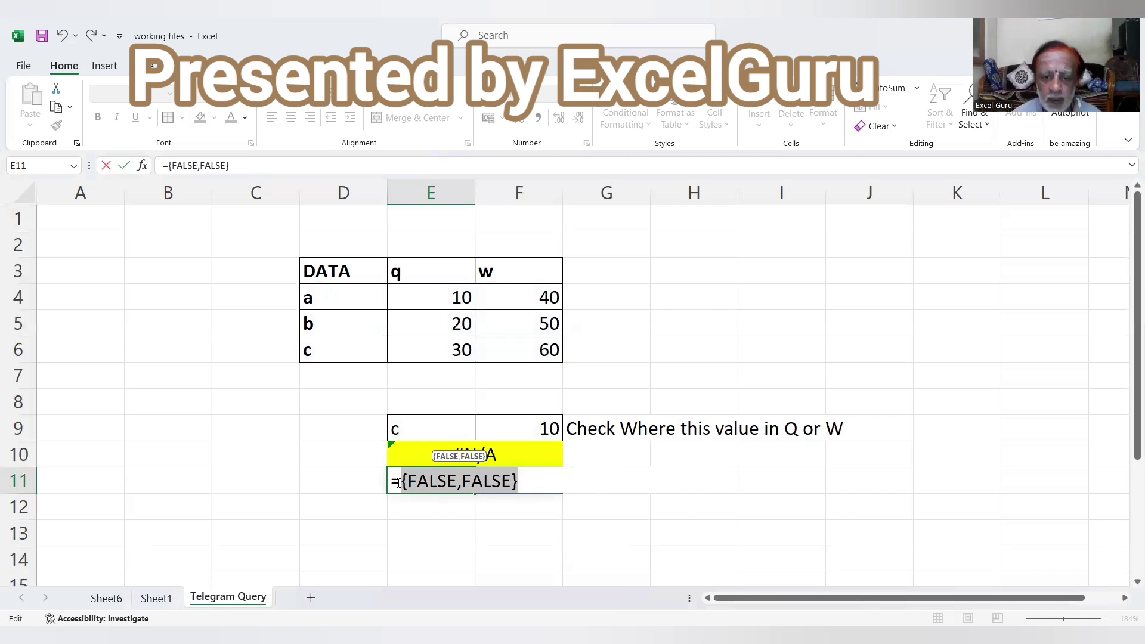
Step: Restore the E11 formula from its evaluated array and divide 1 by the whole bracketed INDEX comparison, giving =1/(INDEX(E4:F6,MATCH(E9,D4:D6,0),)=F9)
key("ctrl+z")
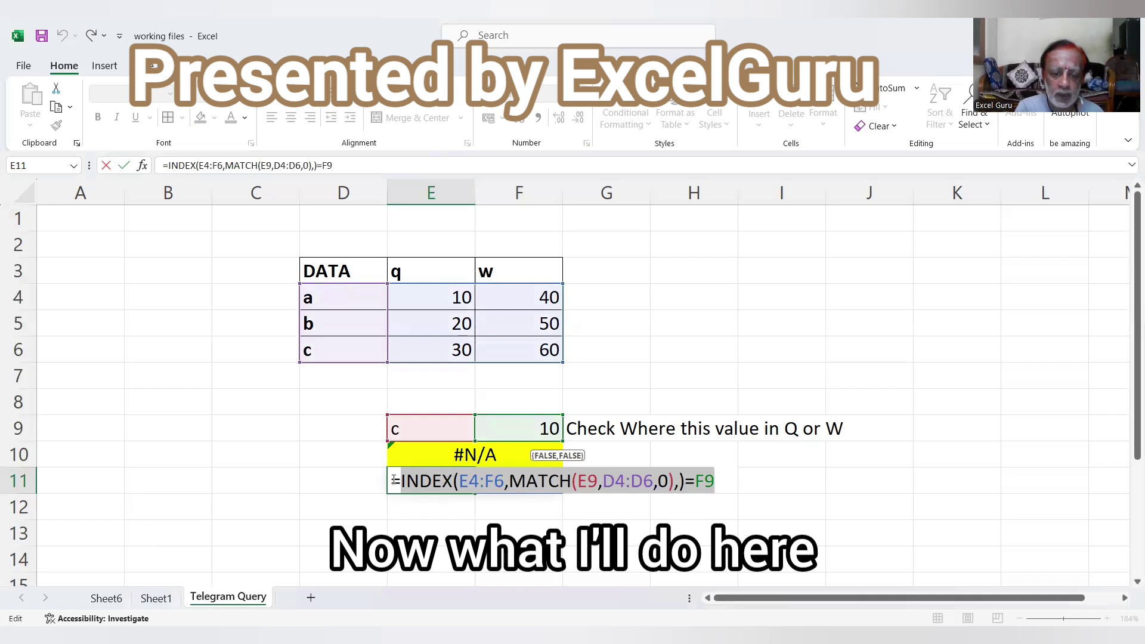
left_click(399, 482)
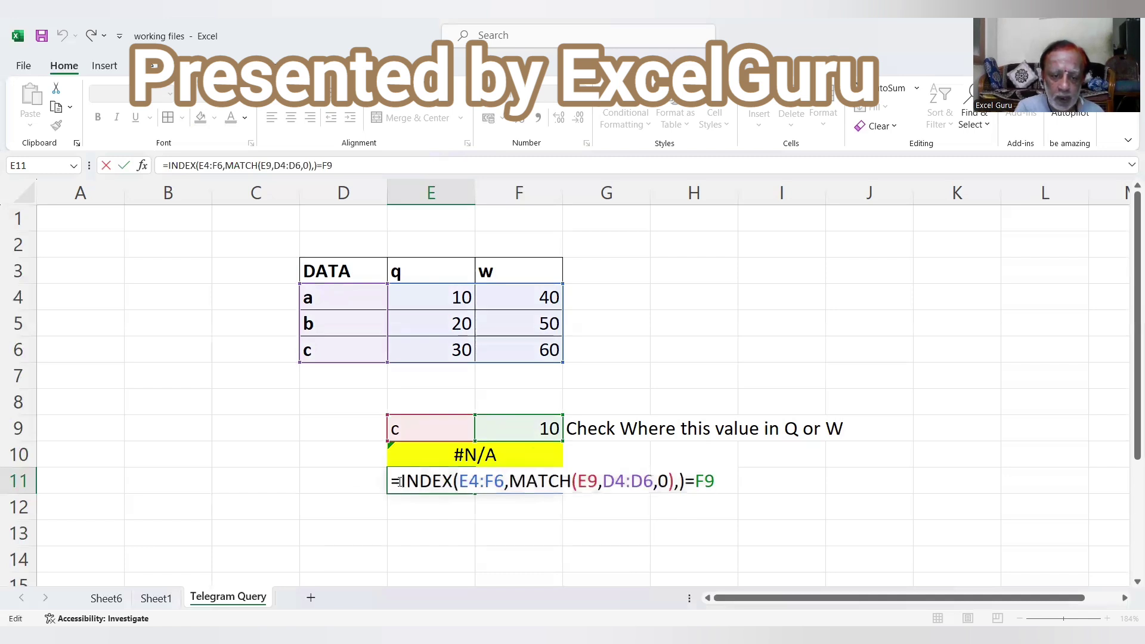
type("1/")
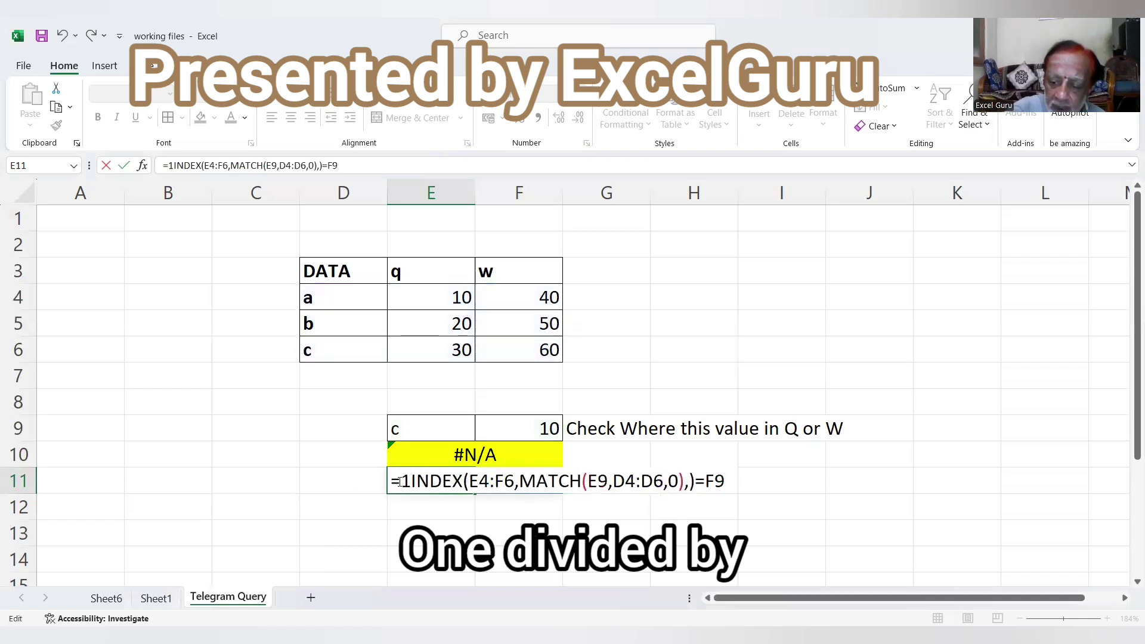
type("(")
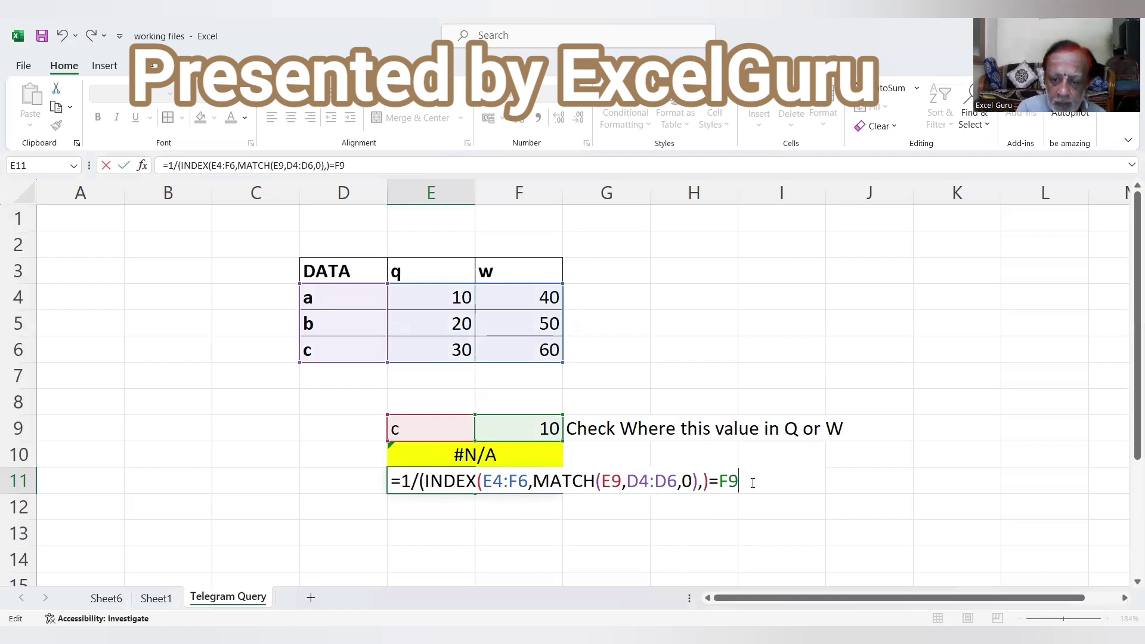
type(")")
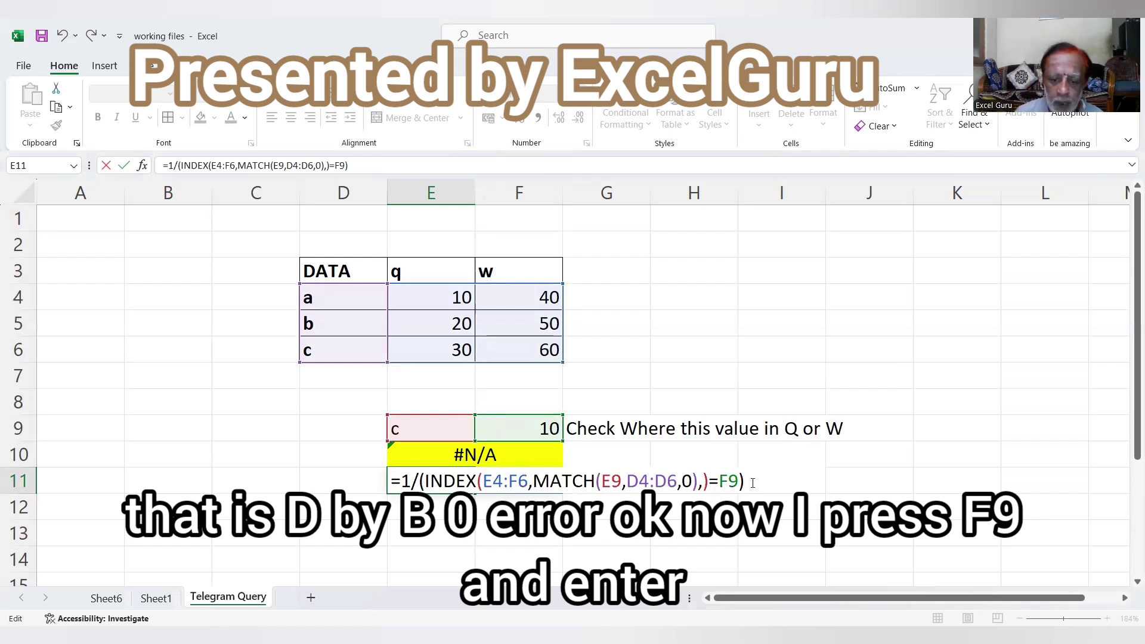
Step: Preview the evaluated array of the division formula in E11, restore the formula and enter it
key("F9")
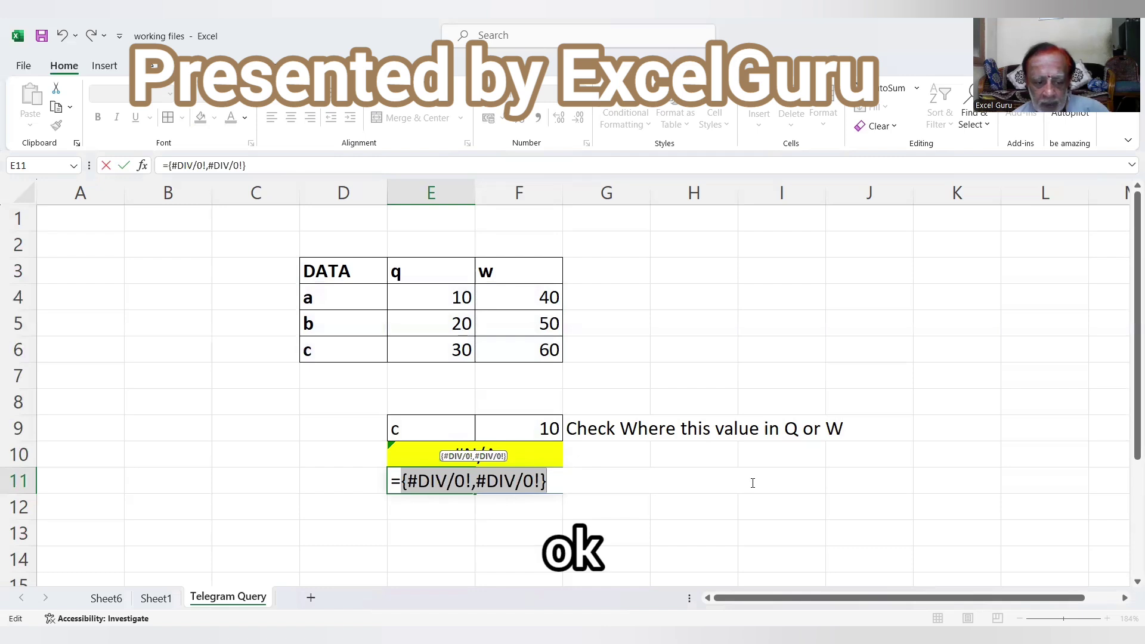
key("ctrl+z")
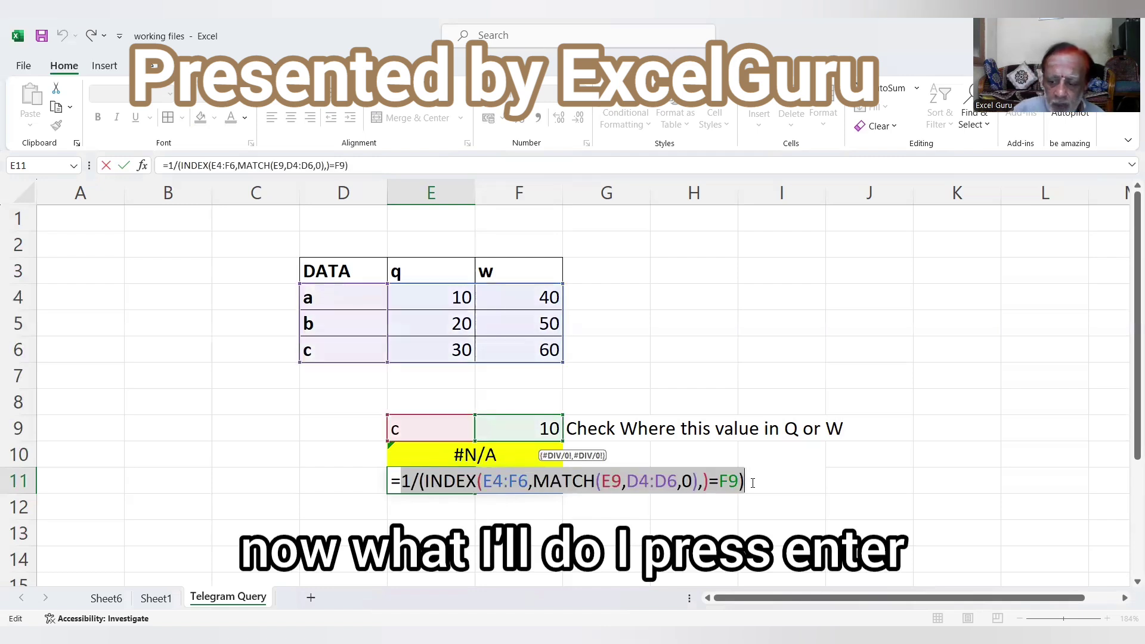
key("Return")
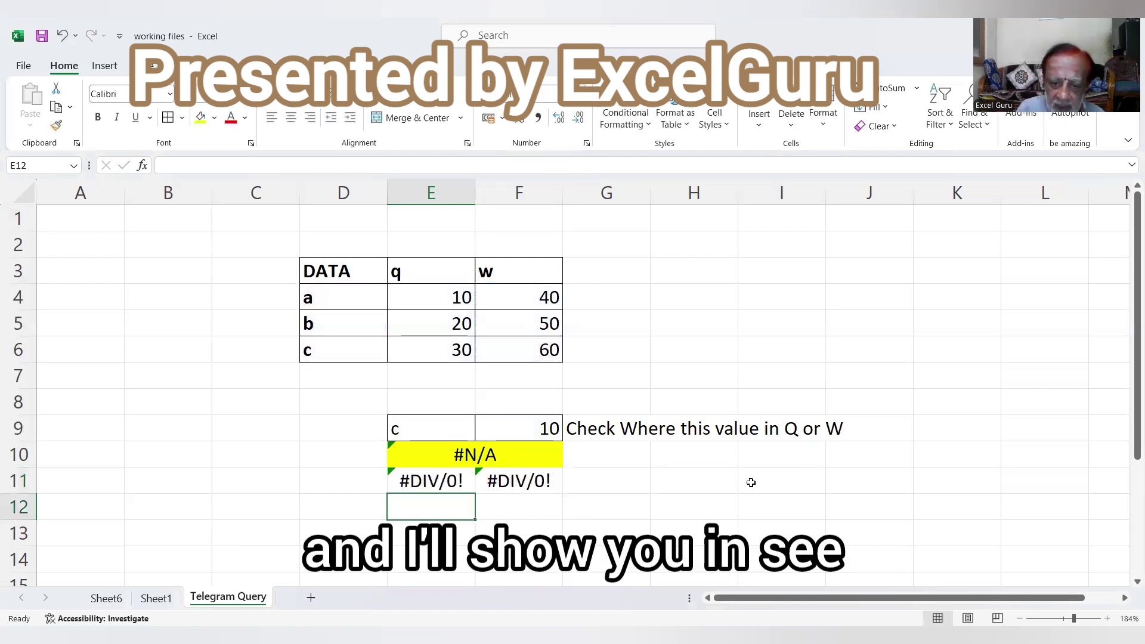
Step: Set the value to check in cell F9 to 60
left_click(554, 429)
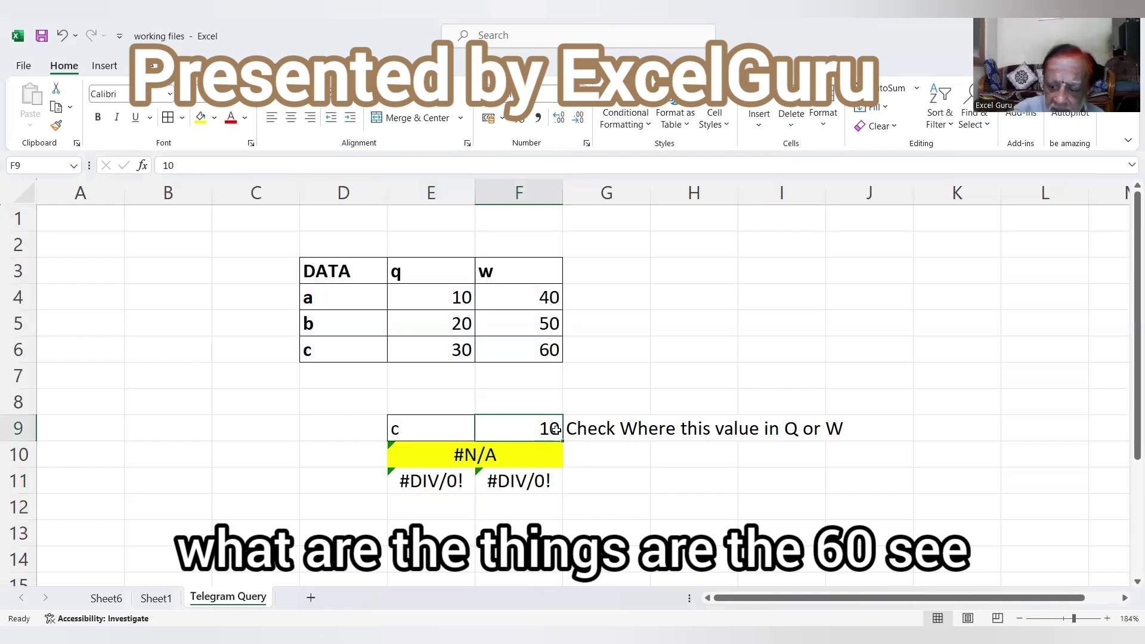
type("60")
key("Return")
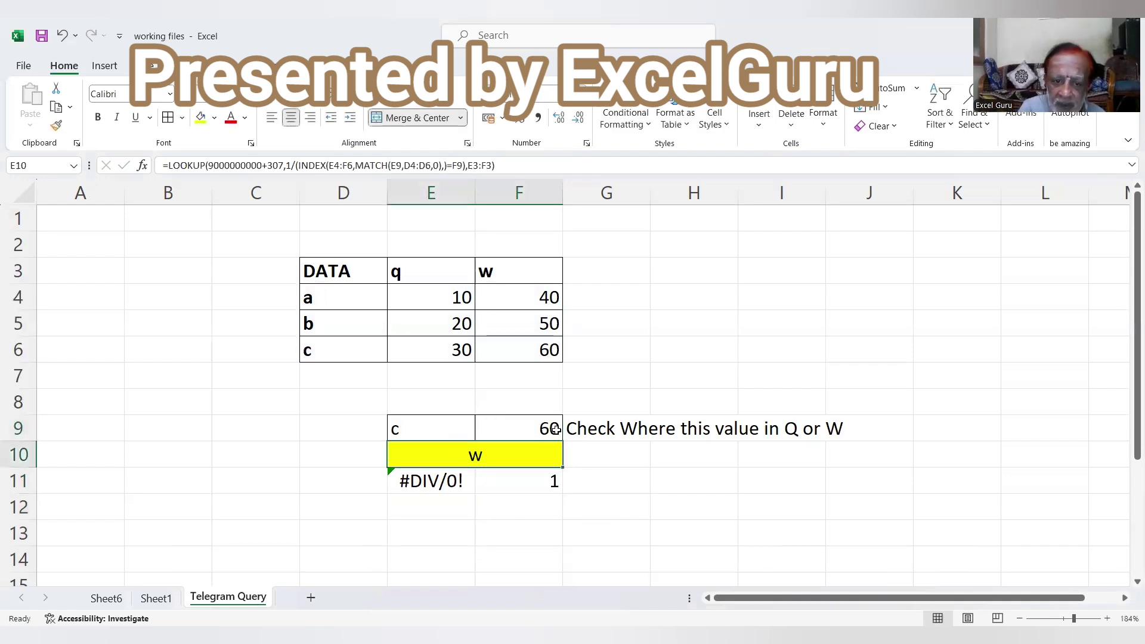
Step: Open the E11 formula for editing, evaluate it in place to check its array, and restore the formula
left_click(445, 477)
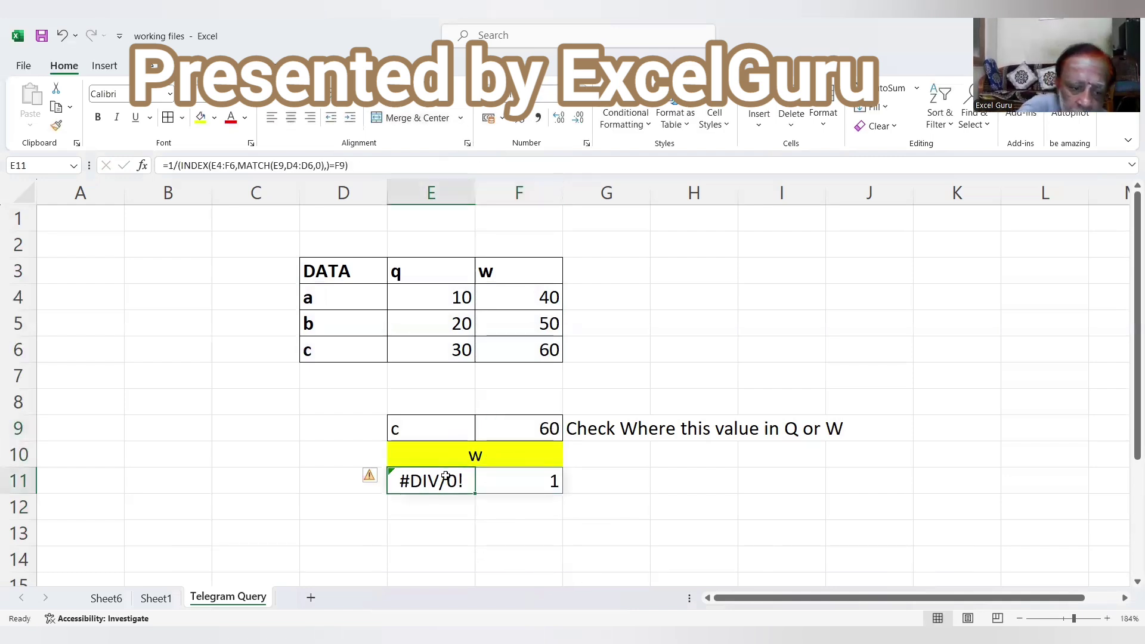
key("F2")
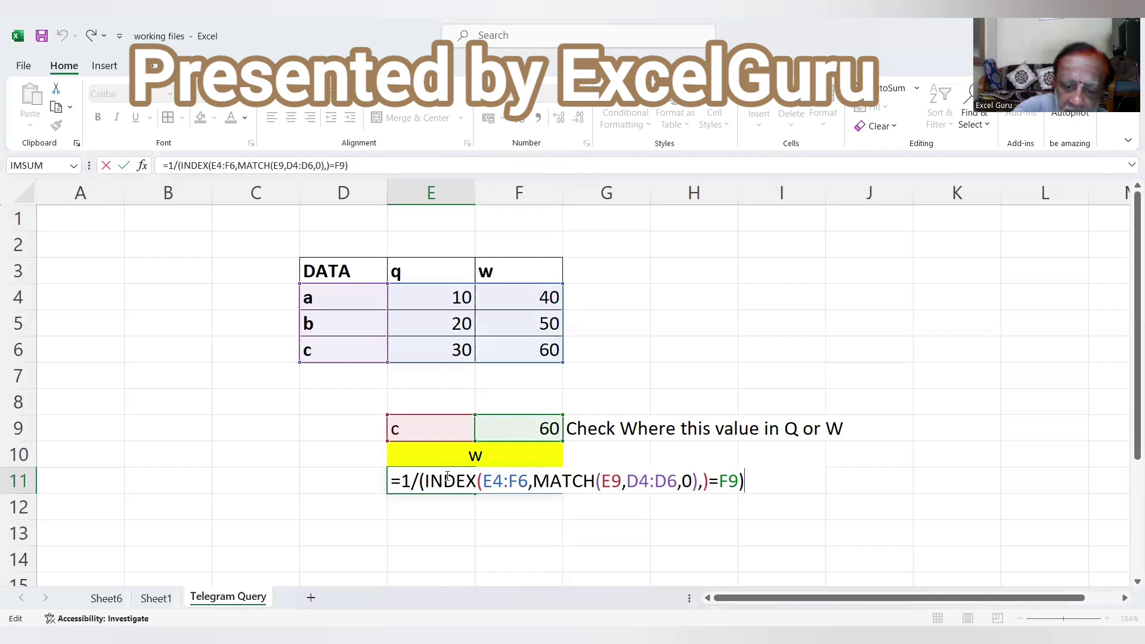
key("F9")
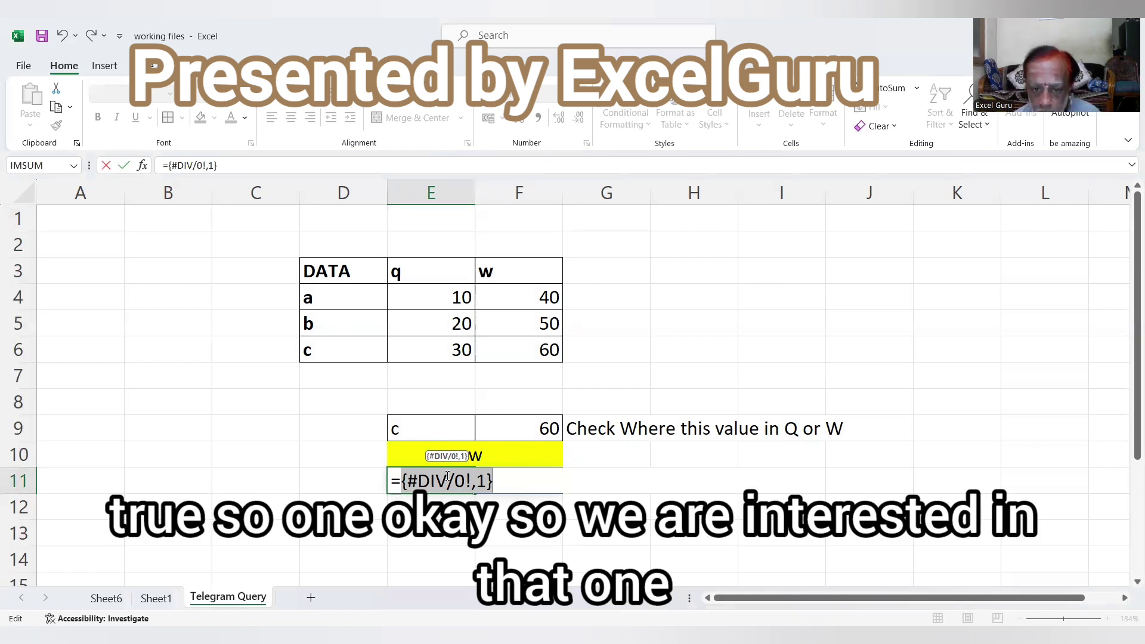
key("ctrl+z")
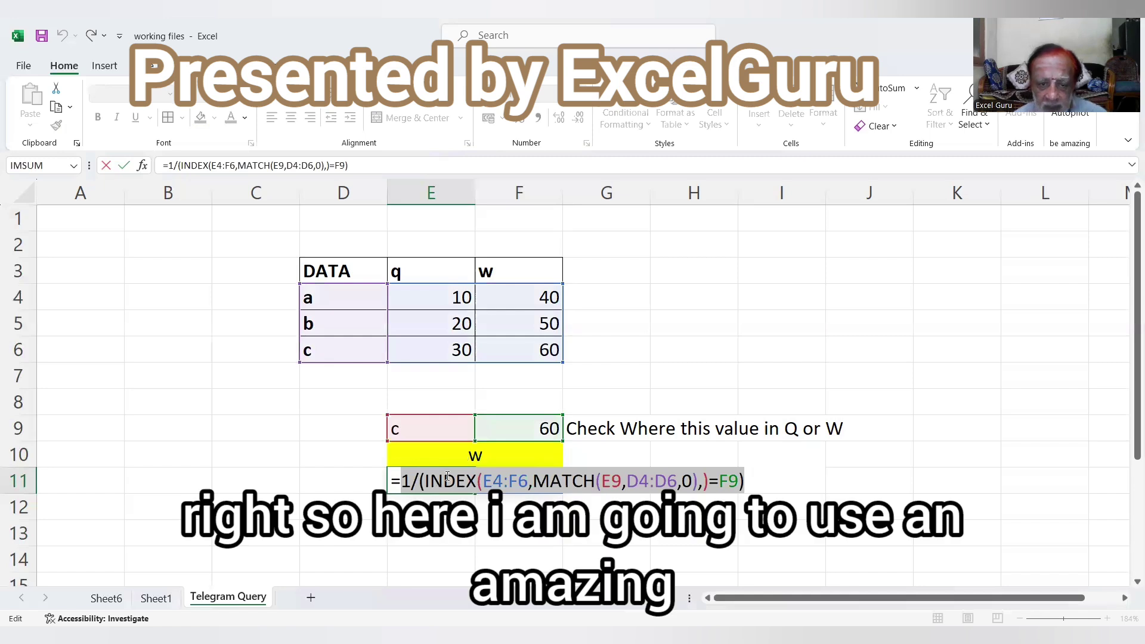
Step: Wrap the E11 expression in a LOOKUP function with 9.9e+307 as the lookup value and the 1/(...) expression as the lookup vector
left_click(400, 481)
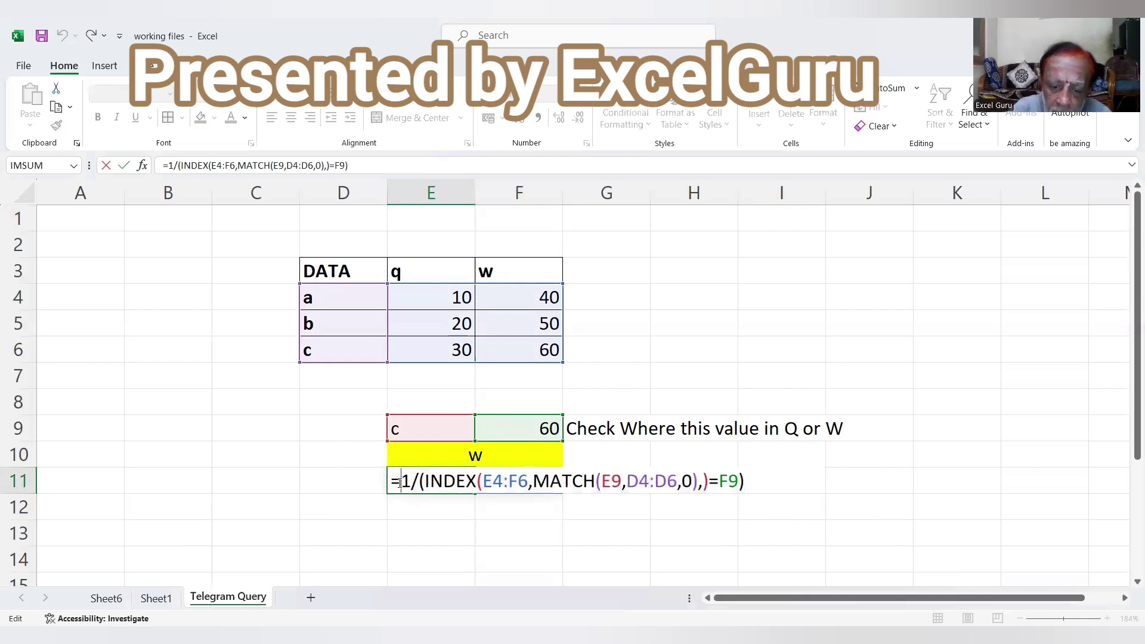
type("lookup")
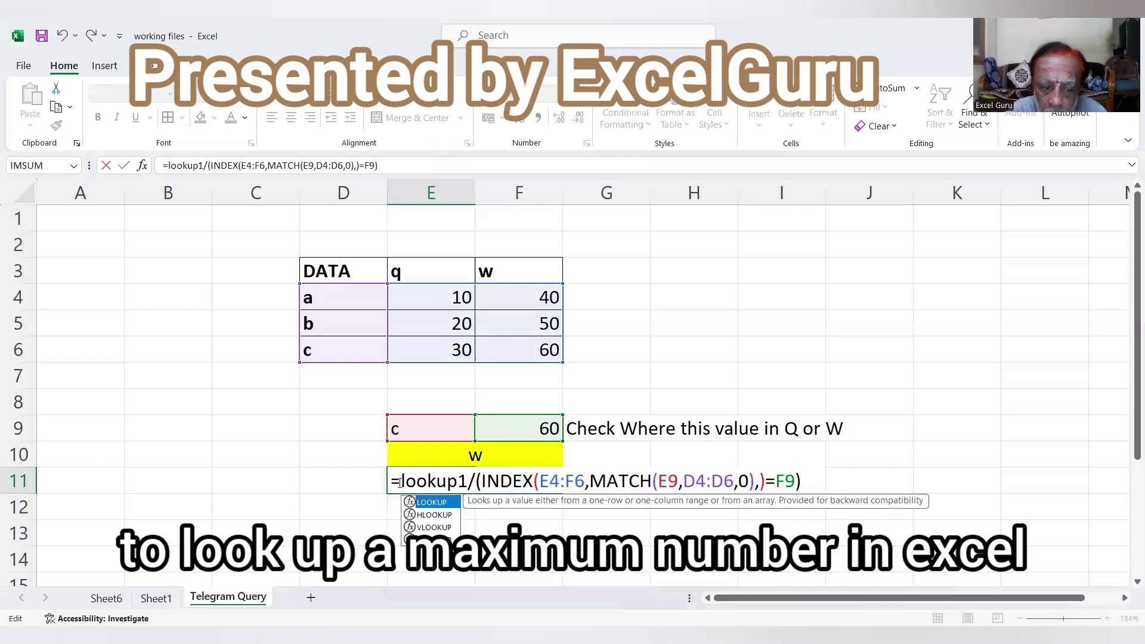
key("Tab")
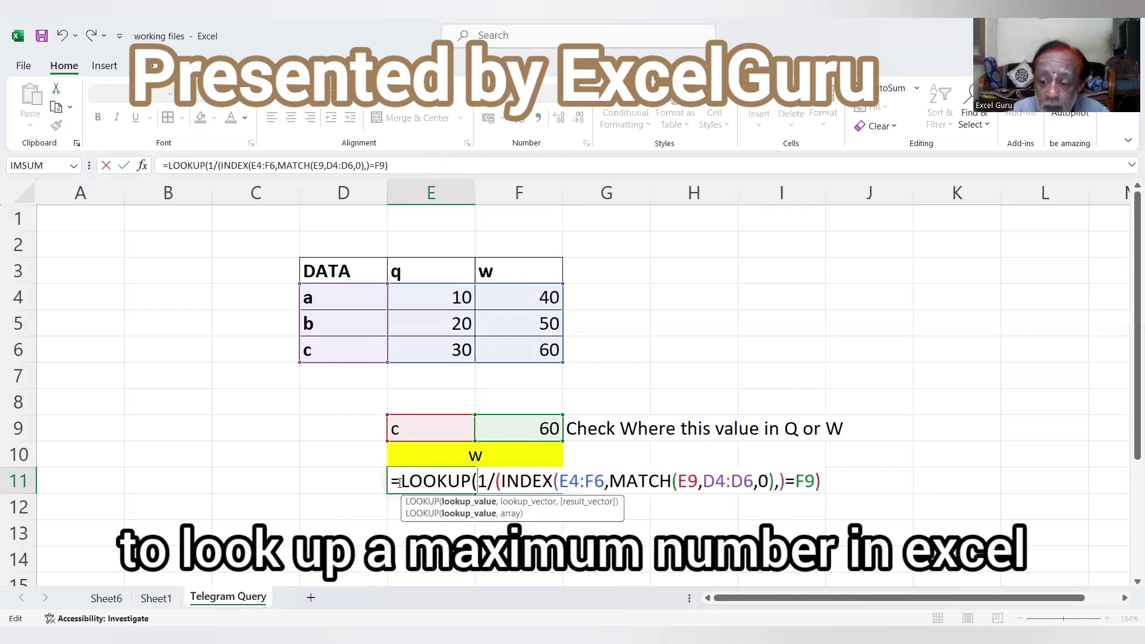
type("9")
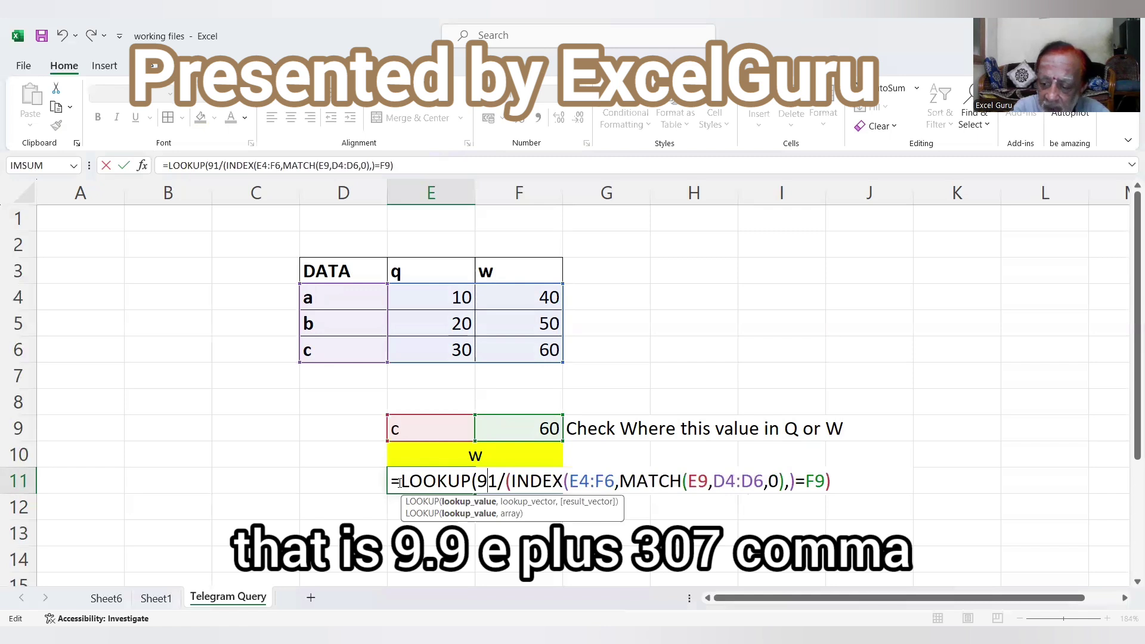
type(".9")
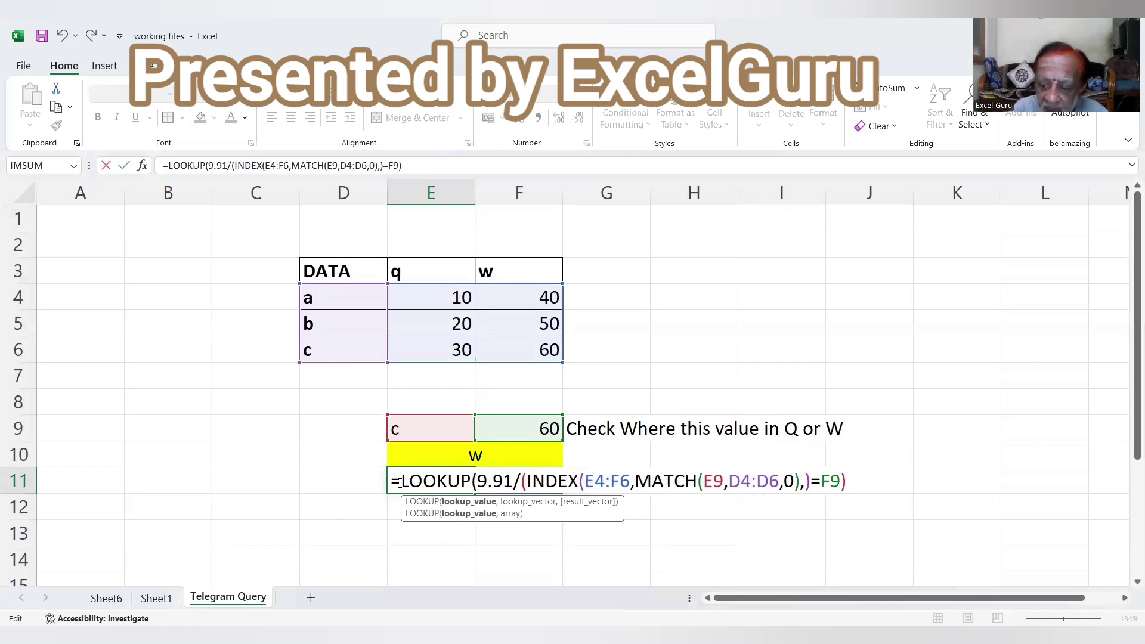
type("e+307")
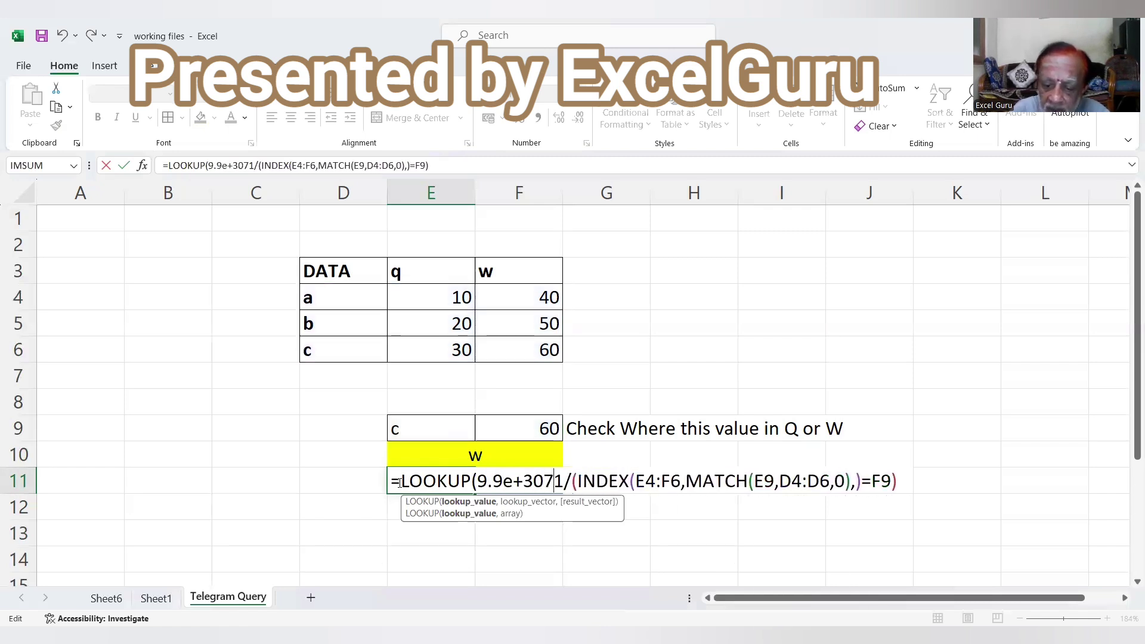
type(",")
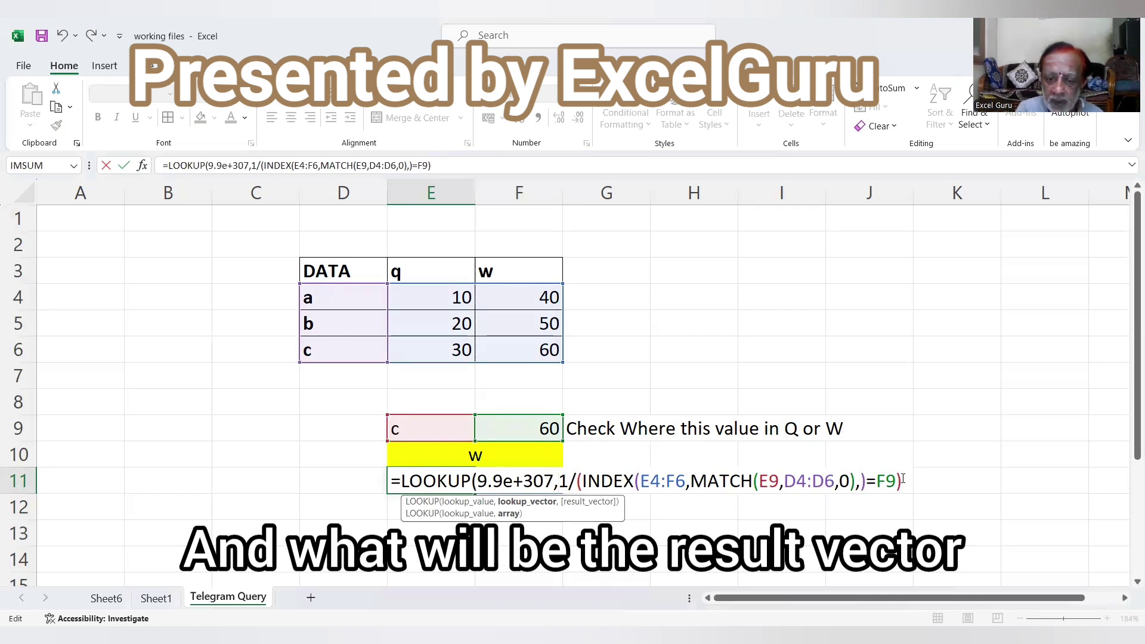
Step: Add the header cells E3:F3 as the LOOKUP result vector, close the function and enter the formula in E11
type(",")
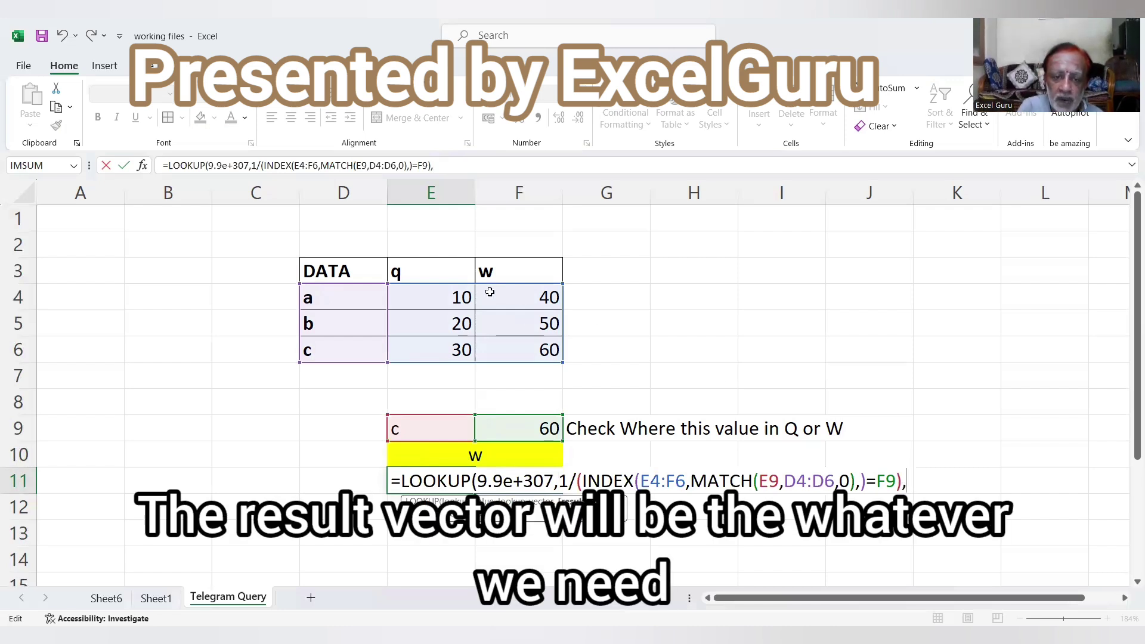
left_click(456, 270)
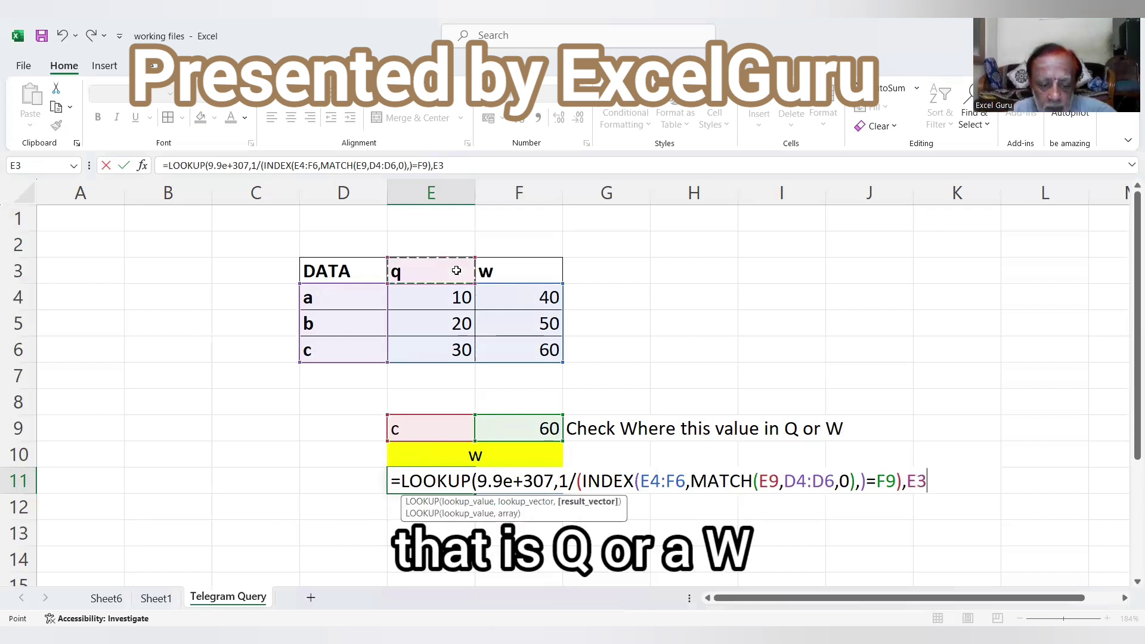
key("ctrl+shift+Right")
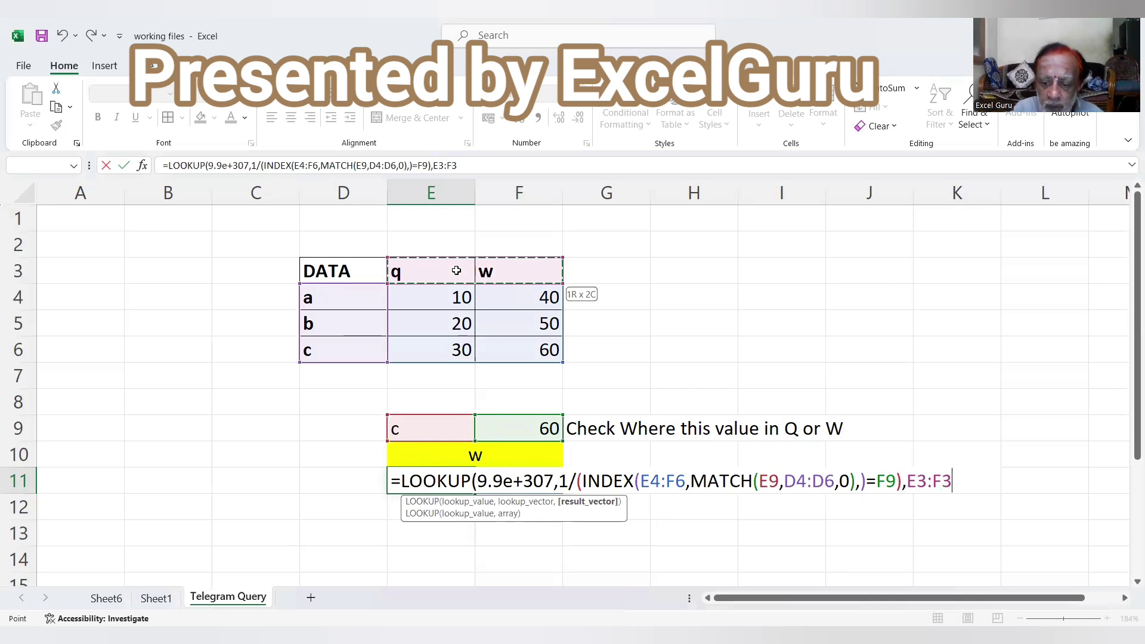
type(")")
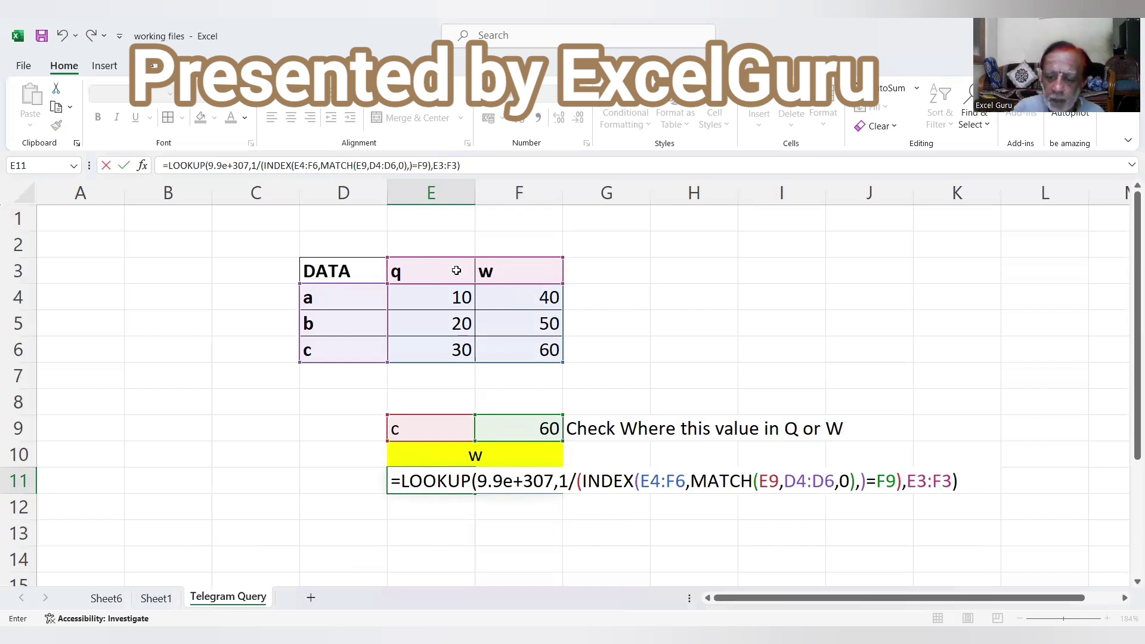
key("Return")
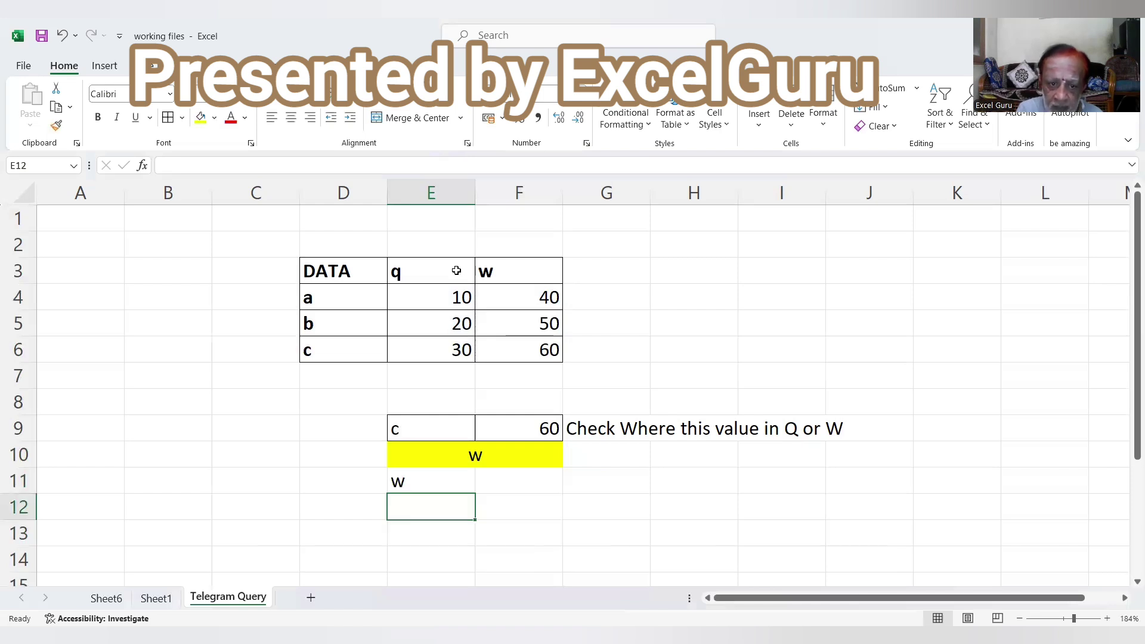
Step: Test the formulas by setting the lookup label in E9 to b and the value in F9 to 50
left_click(436, 425)
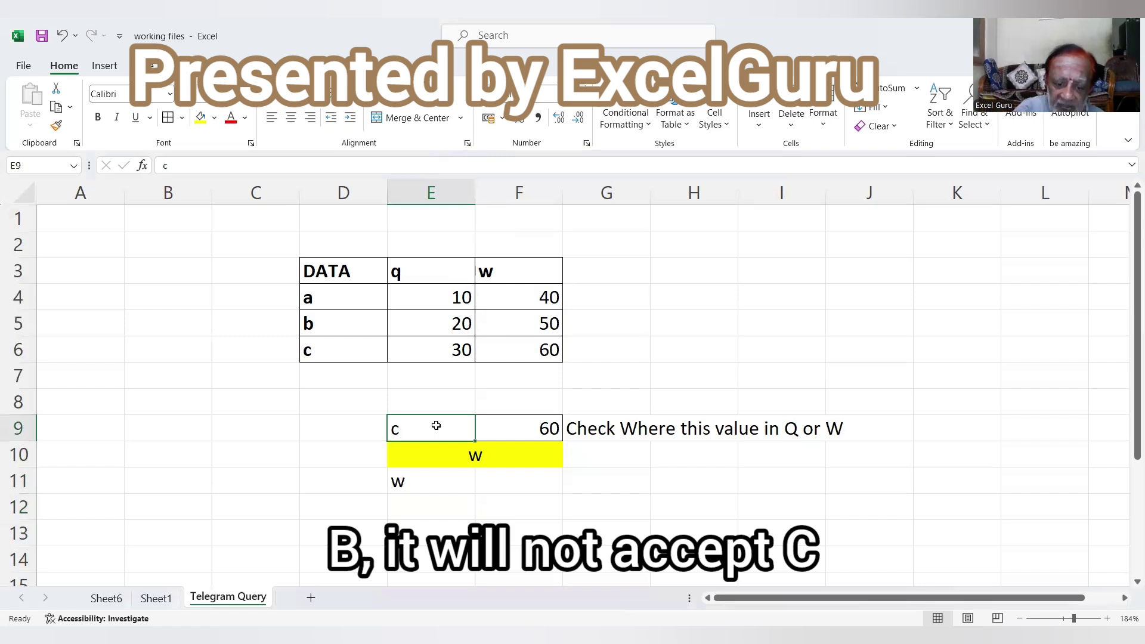
type("b")
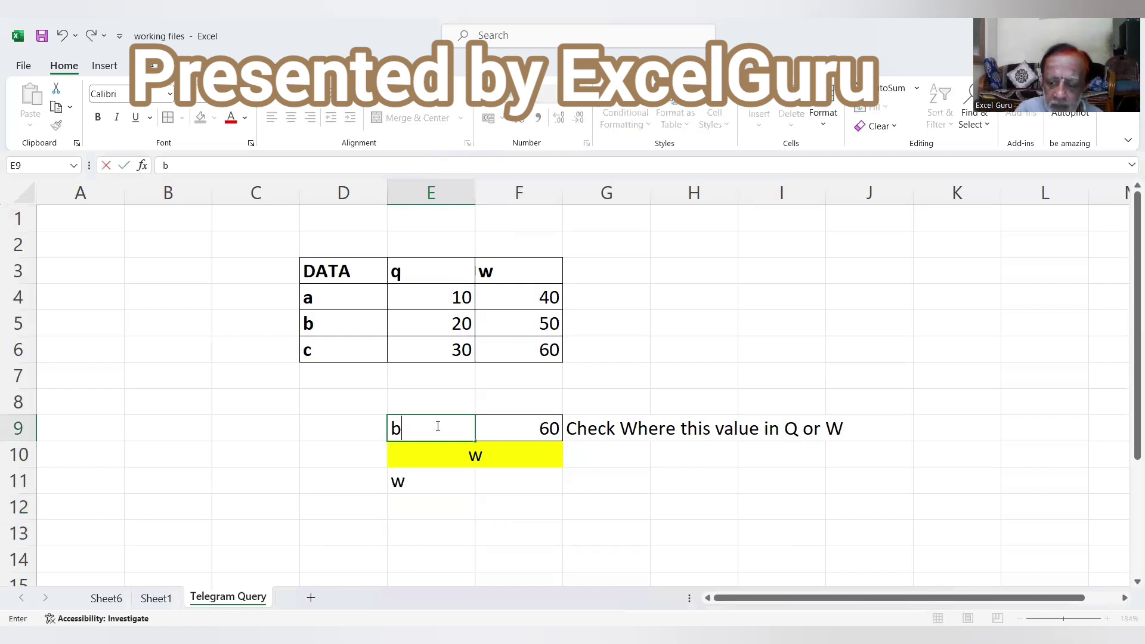
key("Return")
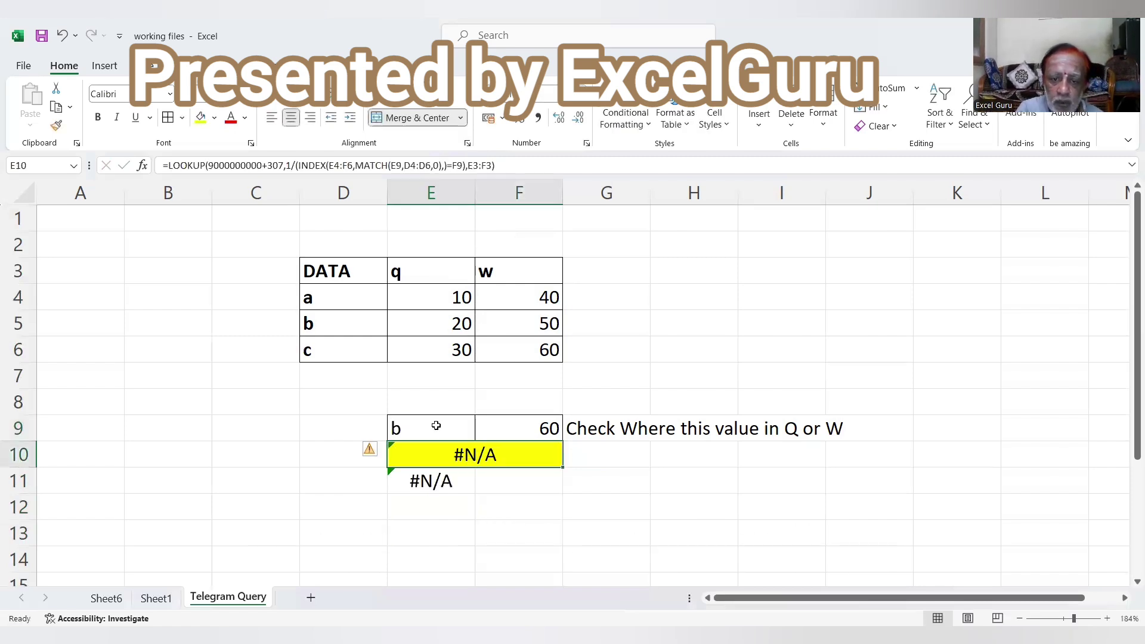
left_click(530, 432)
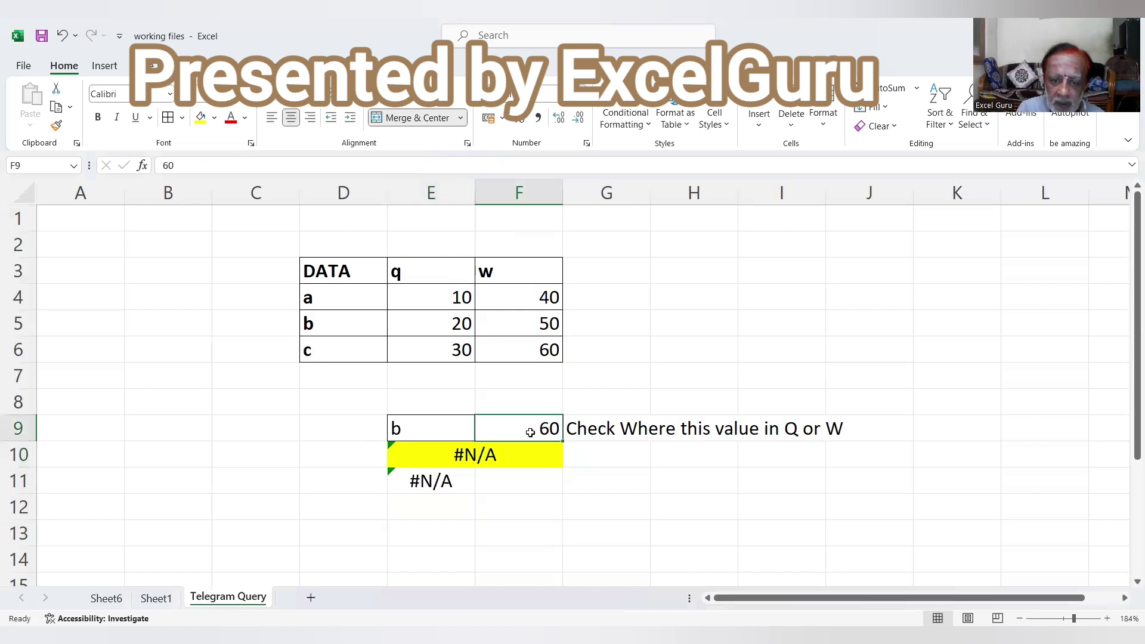
type("50")
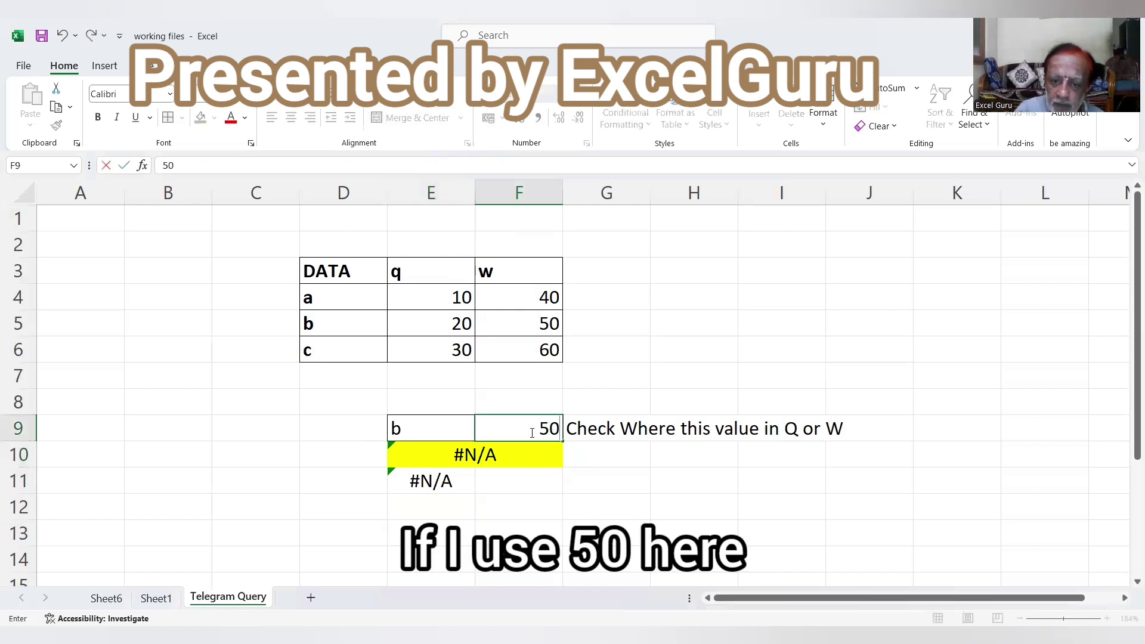
key("Return")
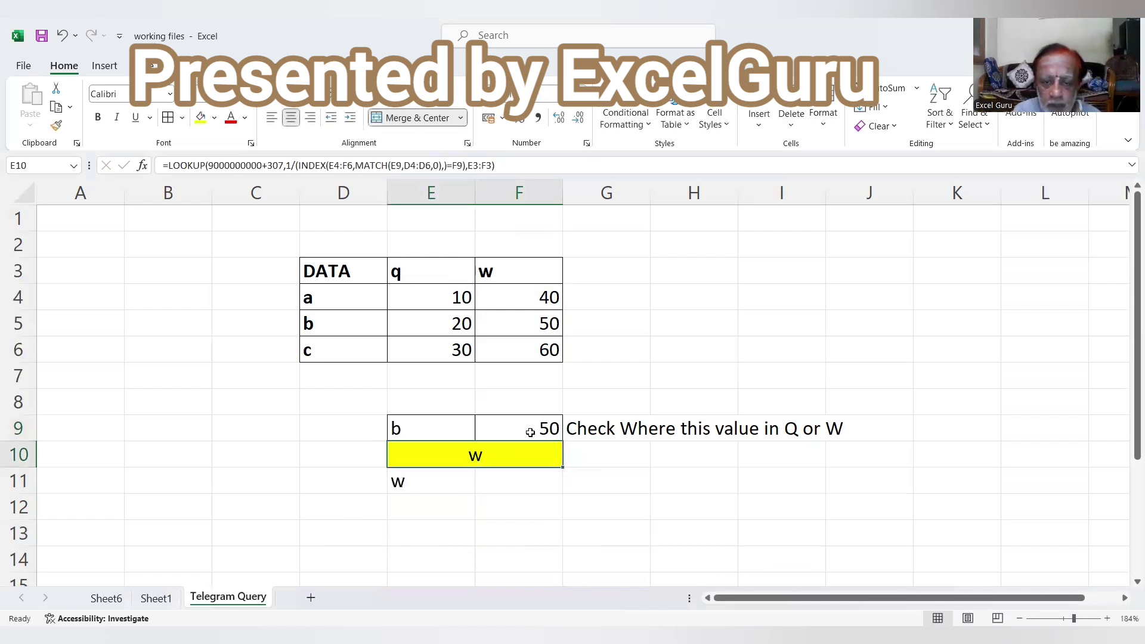